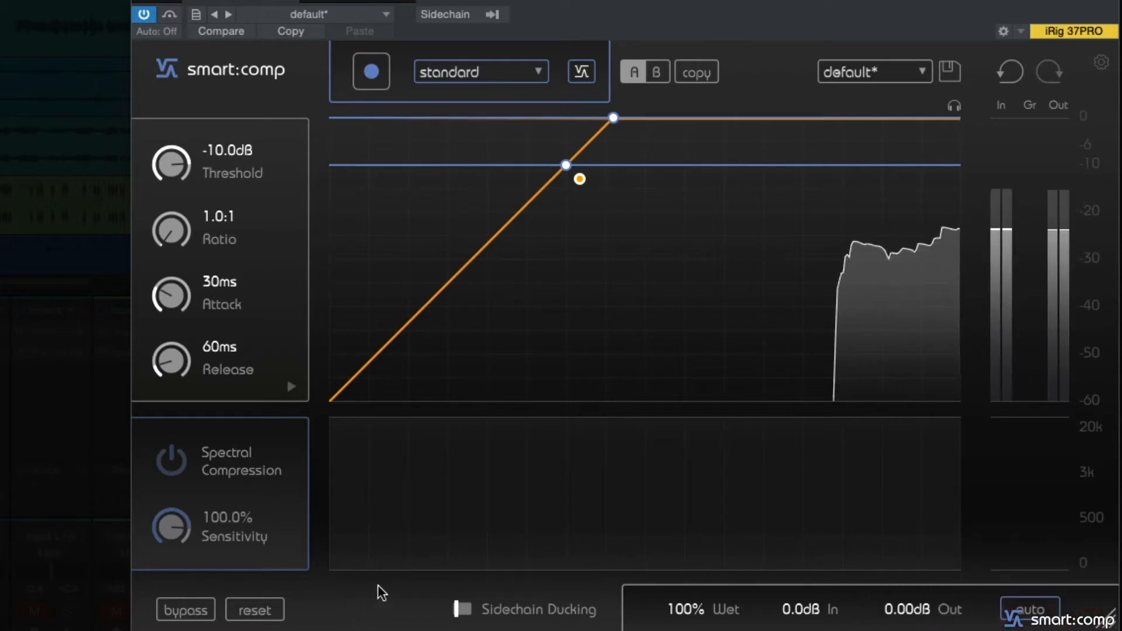
- Set the compressor's profile to vocals female and start learning from the vocal track
click(503, 80)
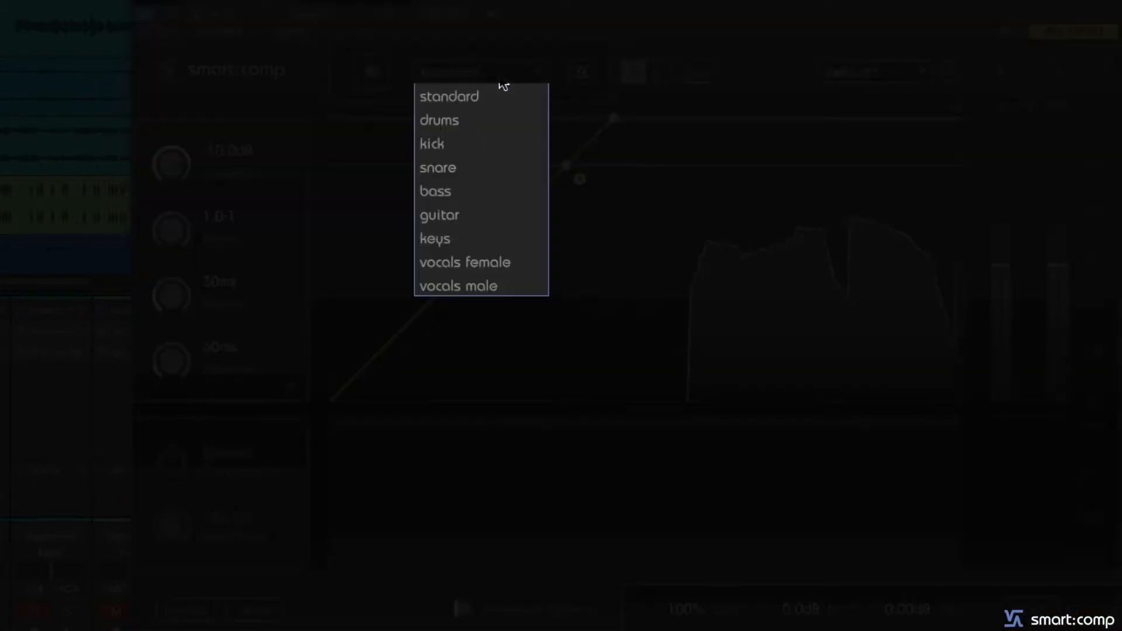
click(455, 263)
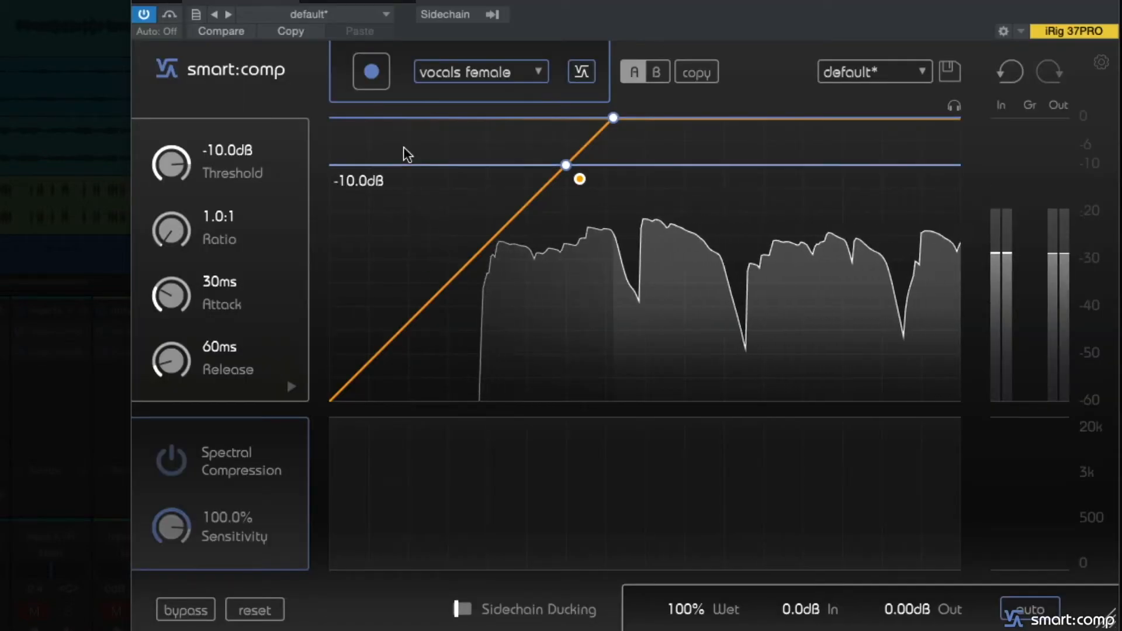
click(380, 82)
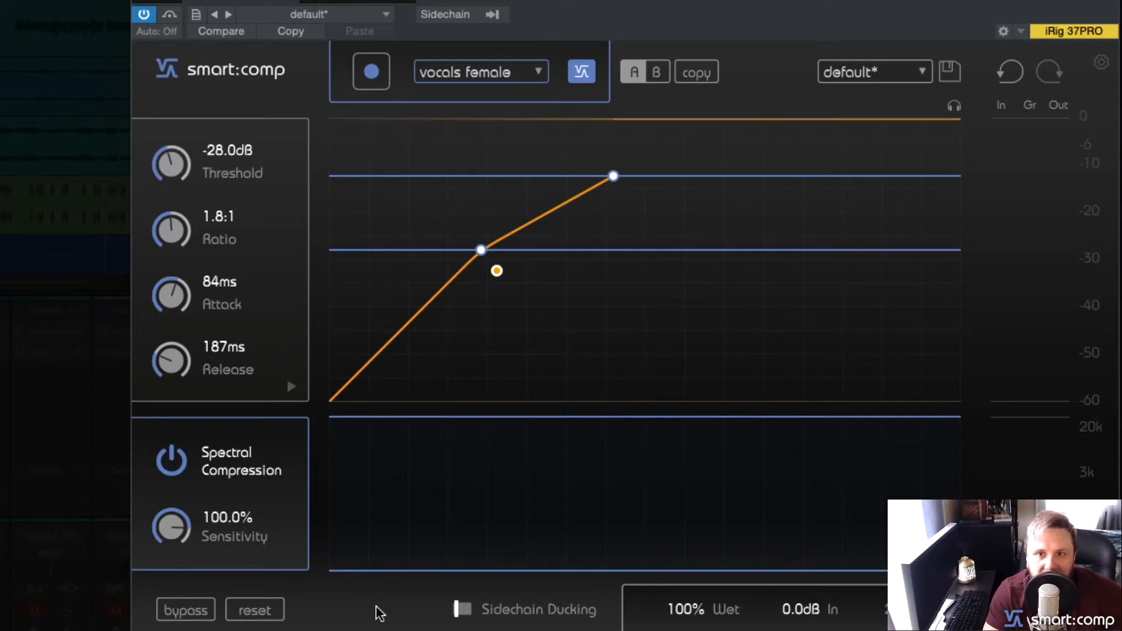
- During playback, limit the compressor's detection focus to 574 Hz–3.0 kHz and solo the focused band
key(space)
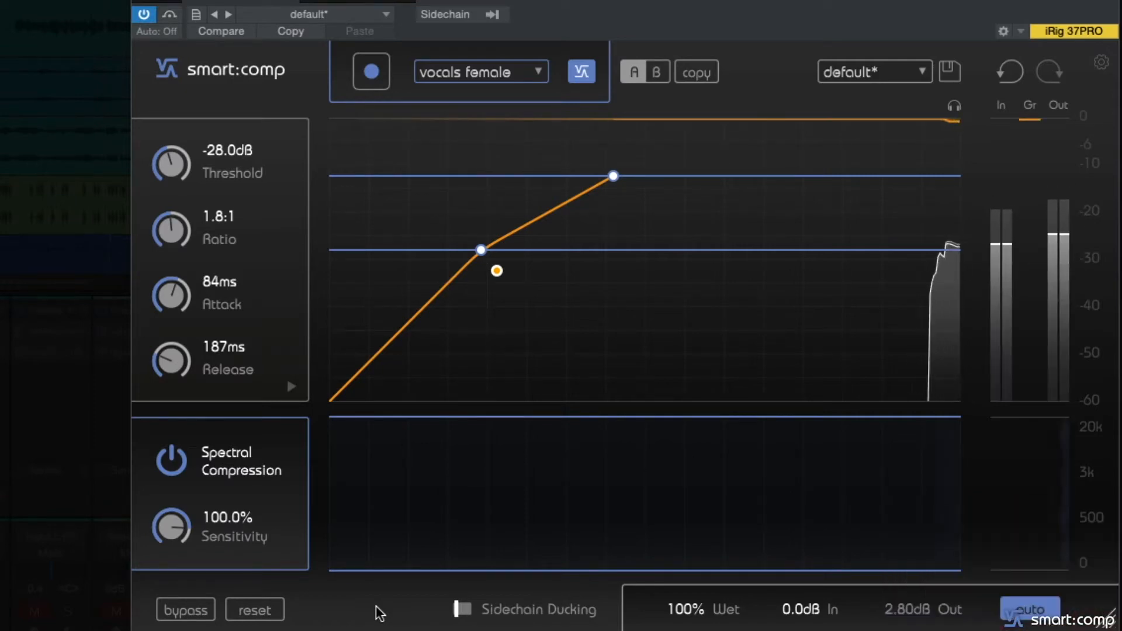
click(291, 386)
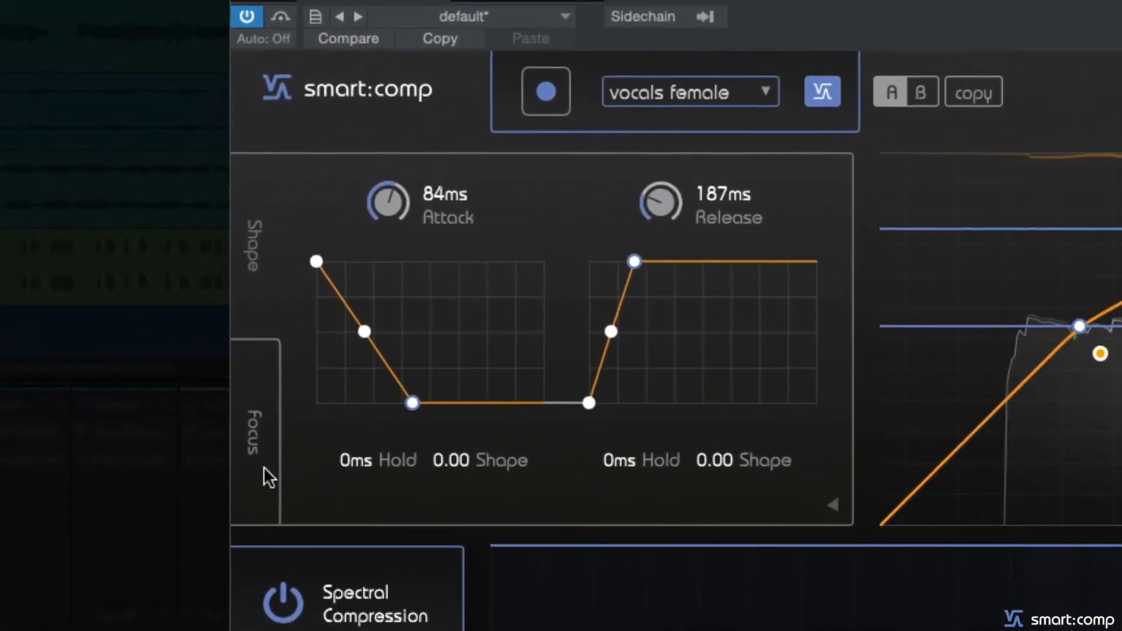
click(211, 412)
drag(335, 384, 498, 417)
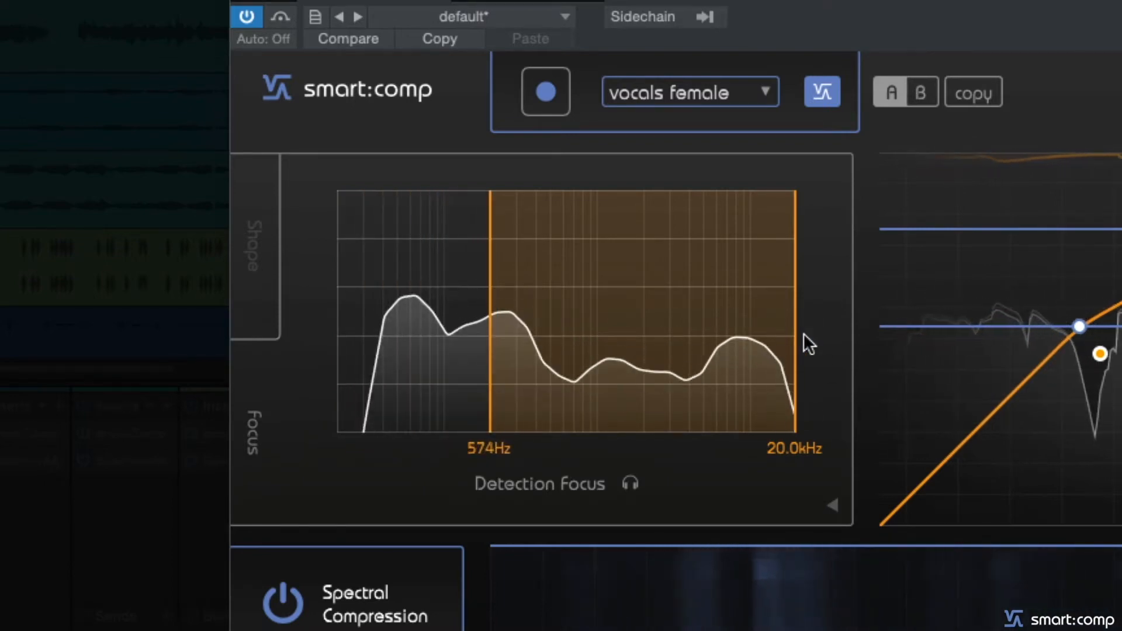
drag(797, 337, 641, 351)
click(630, 482)
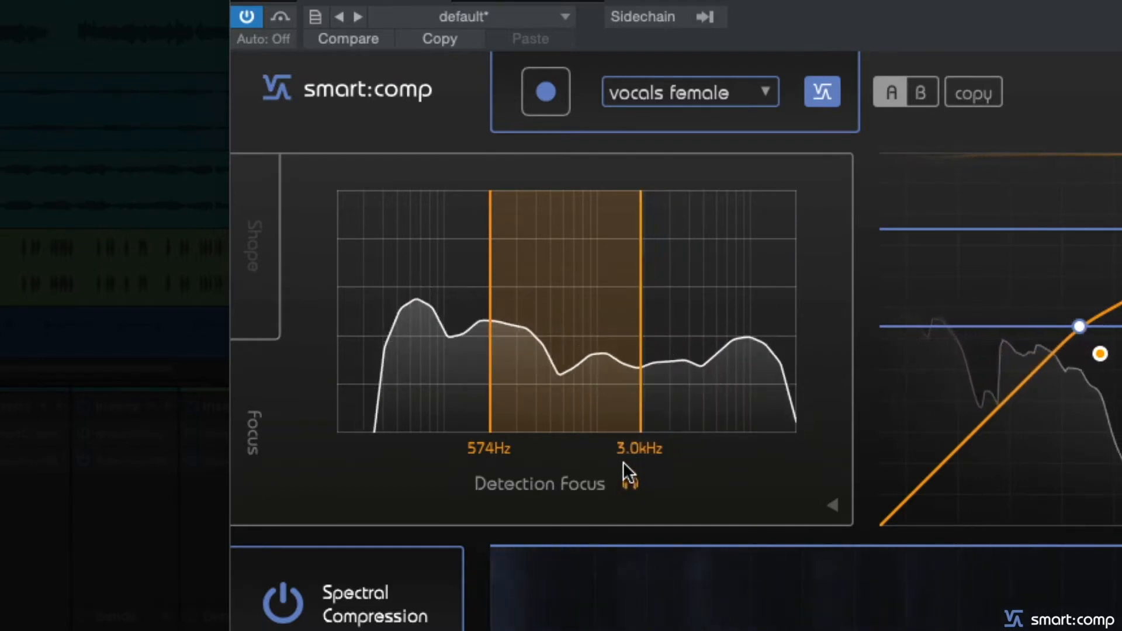
- Adjust the soloed detection focus band by ear, widening it to 599 Hz–6.2 kHz and narrowing it to about 535 Hz–4.5 kHz
drag(559, 277, 542, 342)
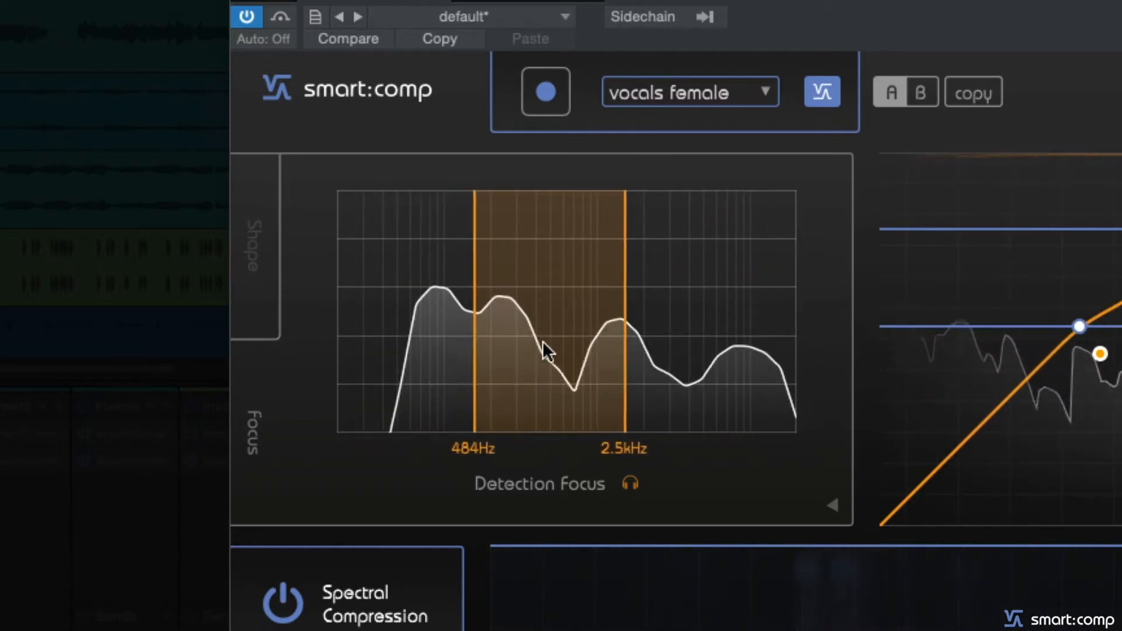
drag(623, 316, 626, 287)
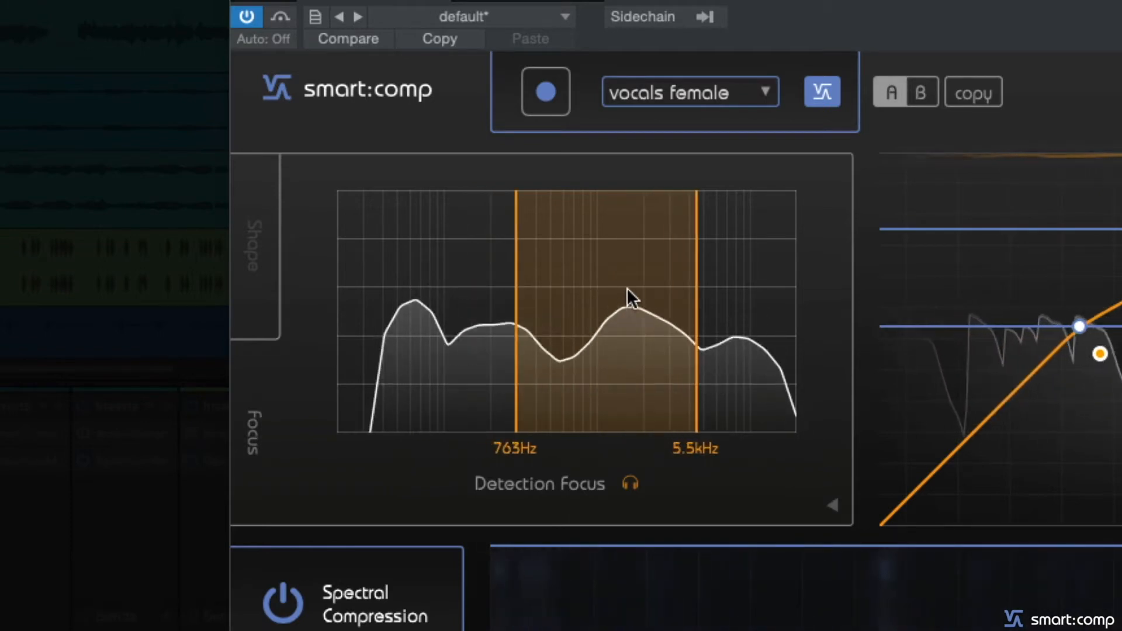
drag(696, 279, 705, 284)
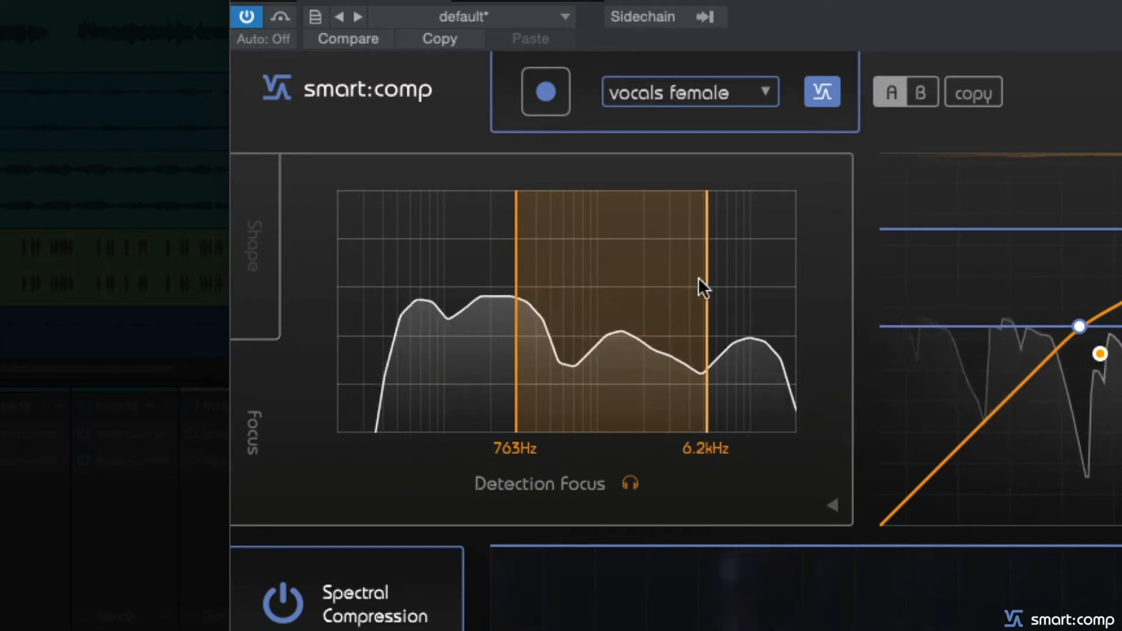
drag(514, 287, 493, 288)
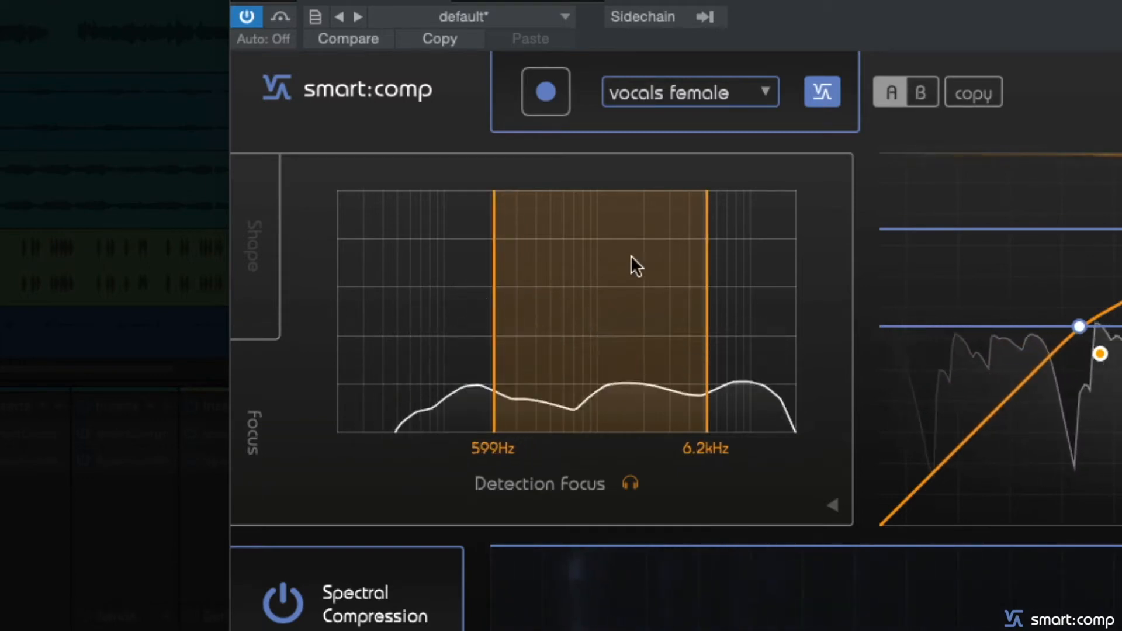
drag(707, 251, 614, 263)
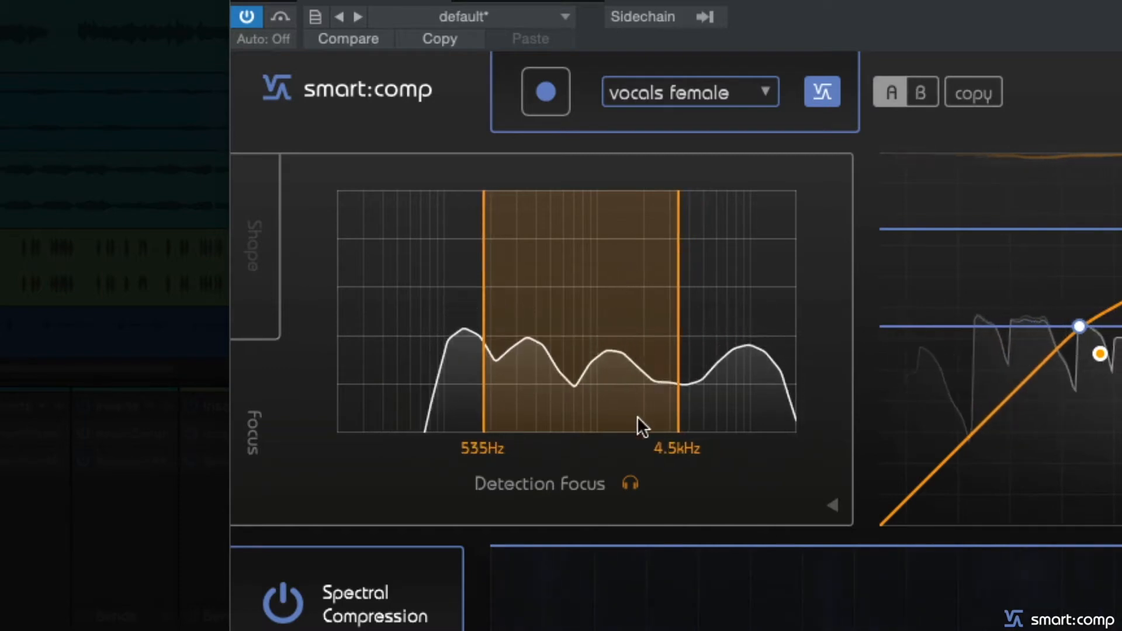
drag(673, 331, 656, 318)
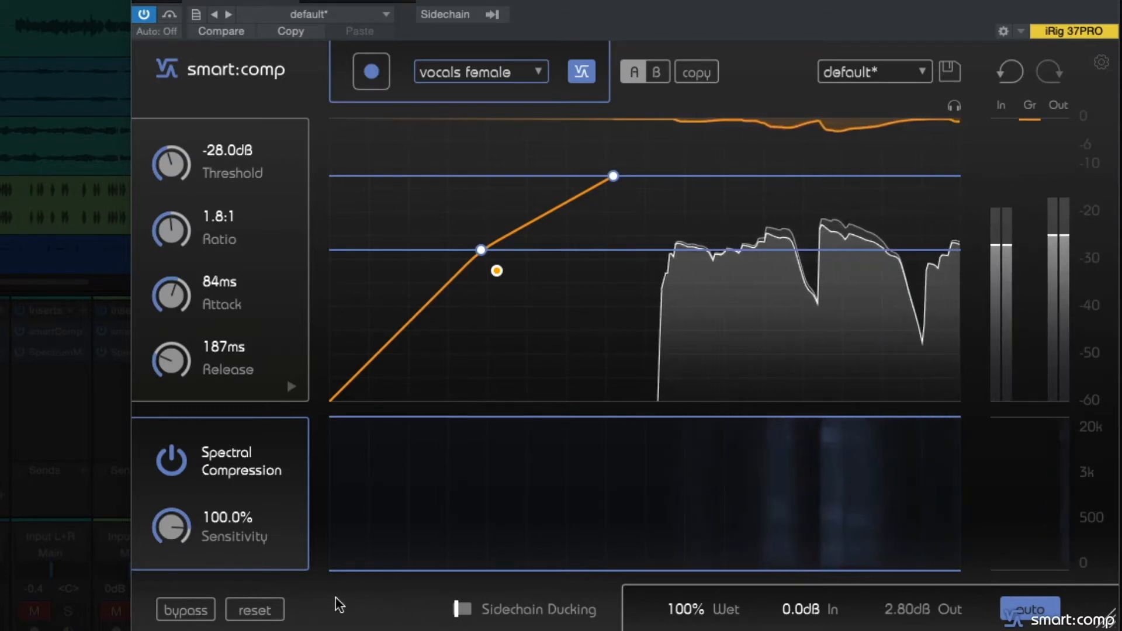
- Compare the vocal with and without compression by bypassing and re-enabling the compressor twice during playback
click(189, 610)
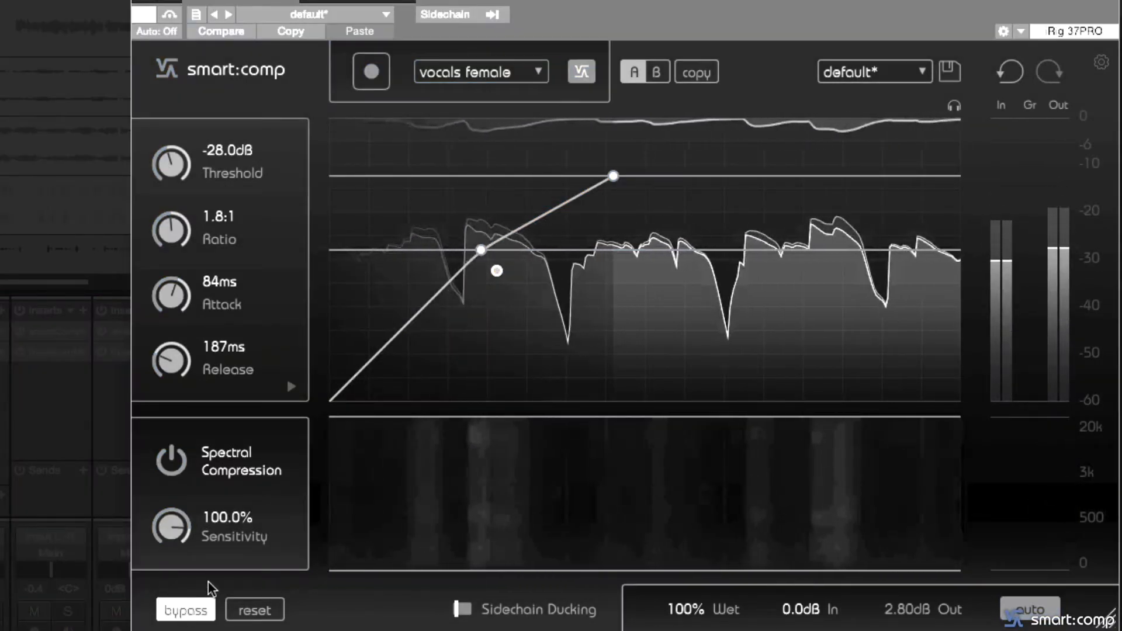
click(187, 601)
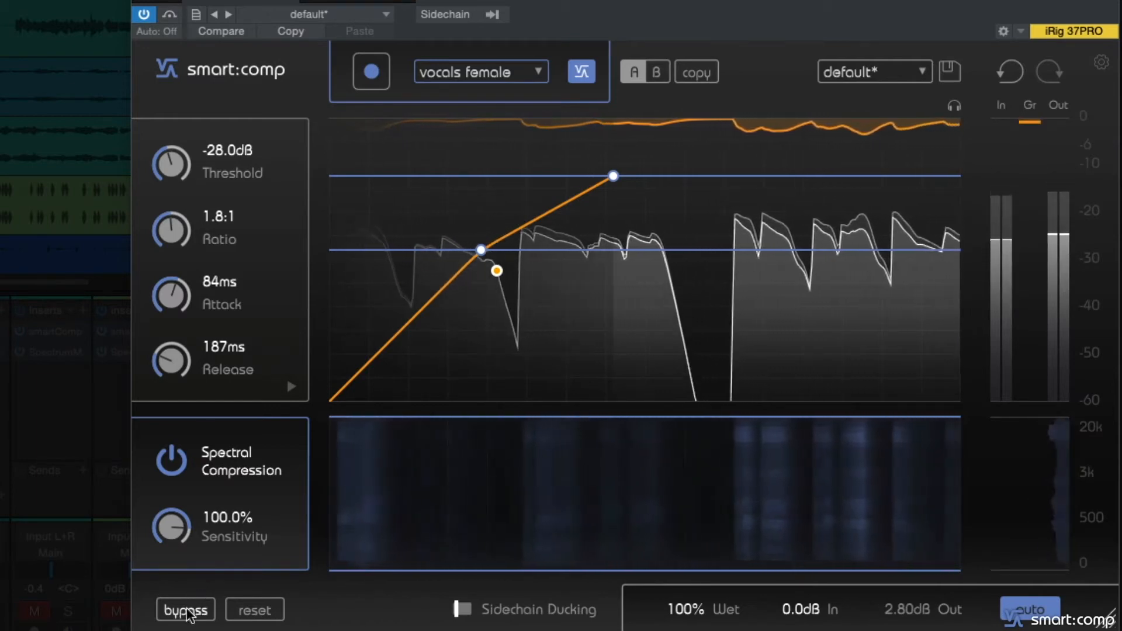
click(187, 602)
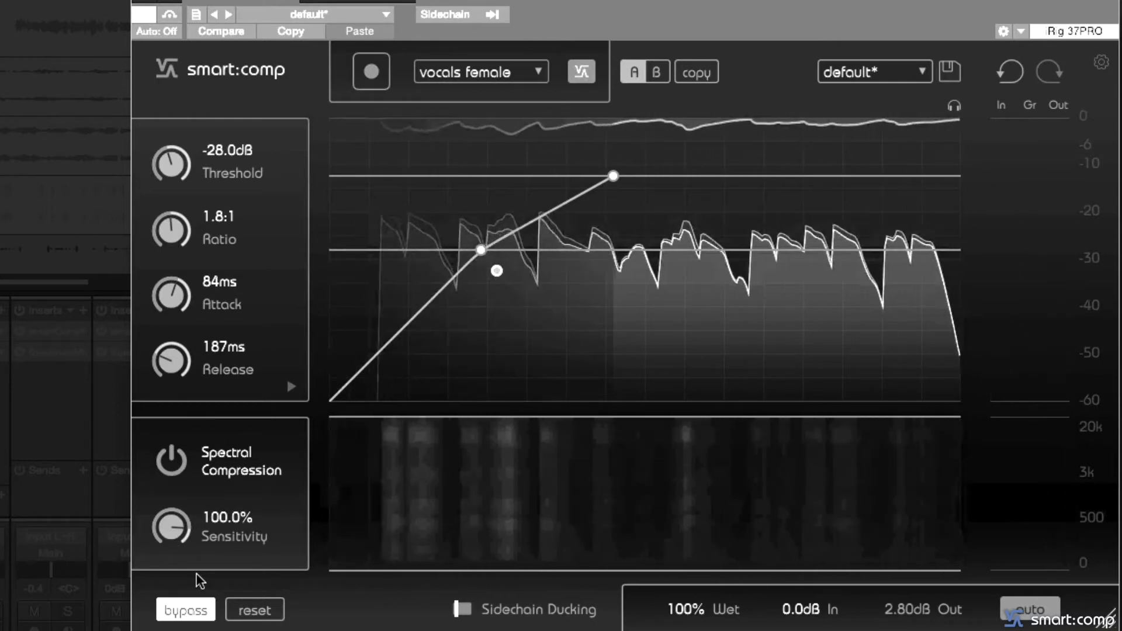
click(188, 606)
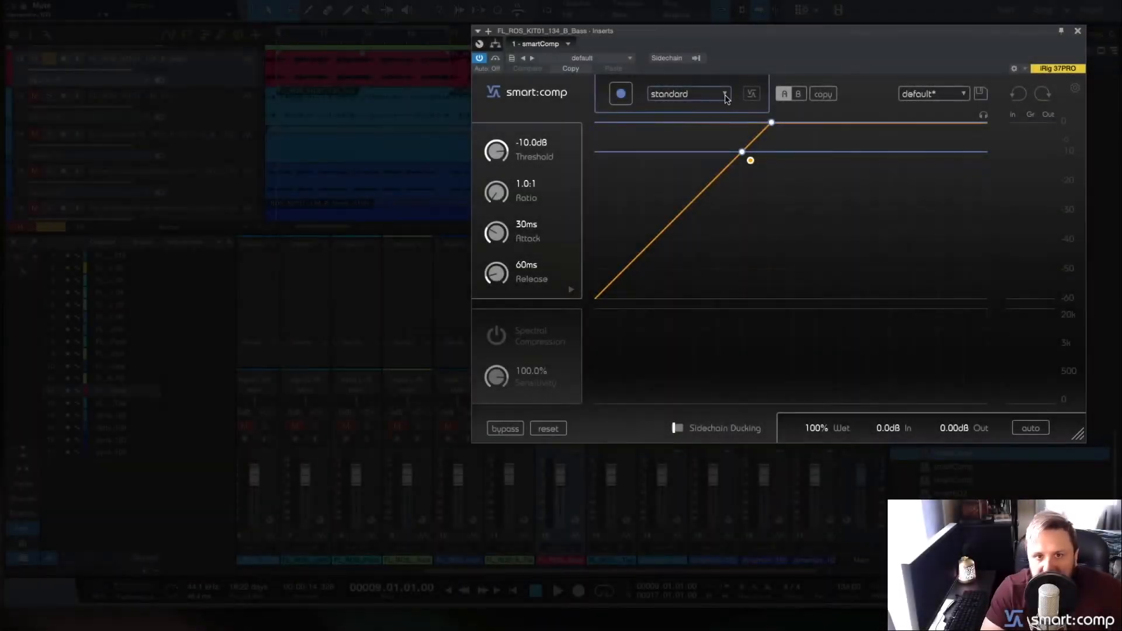
- Set the profile of the compressor on the bass track to bass
click(726, 97)
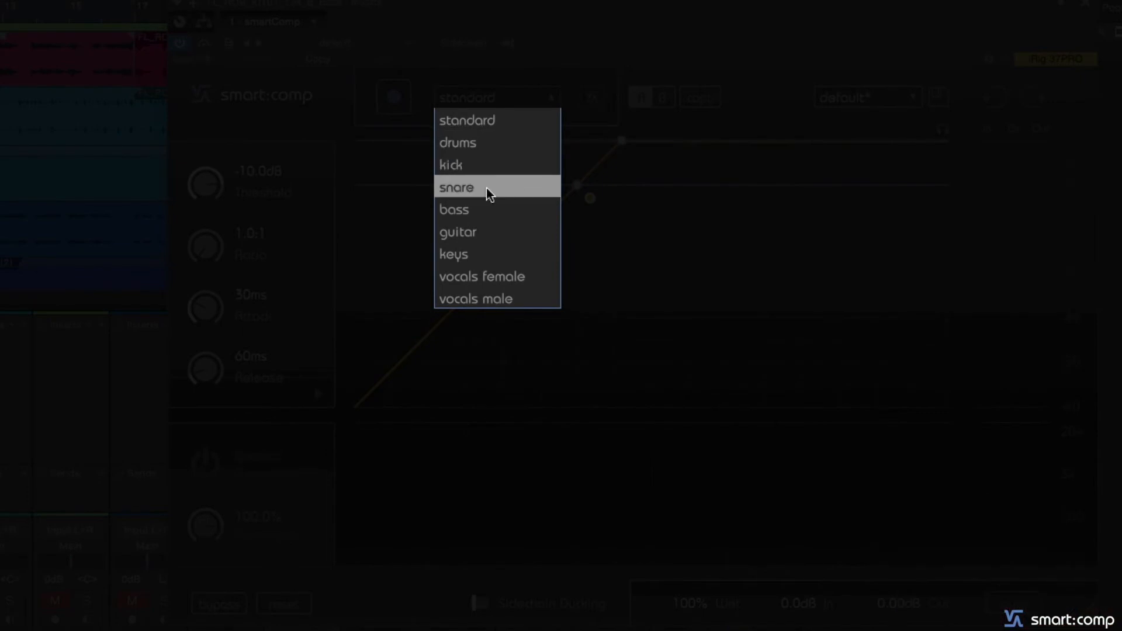
click(478, 209)
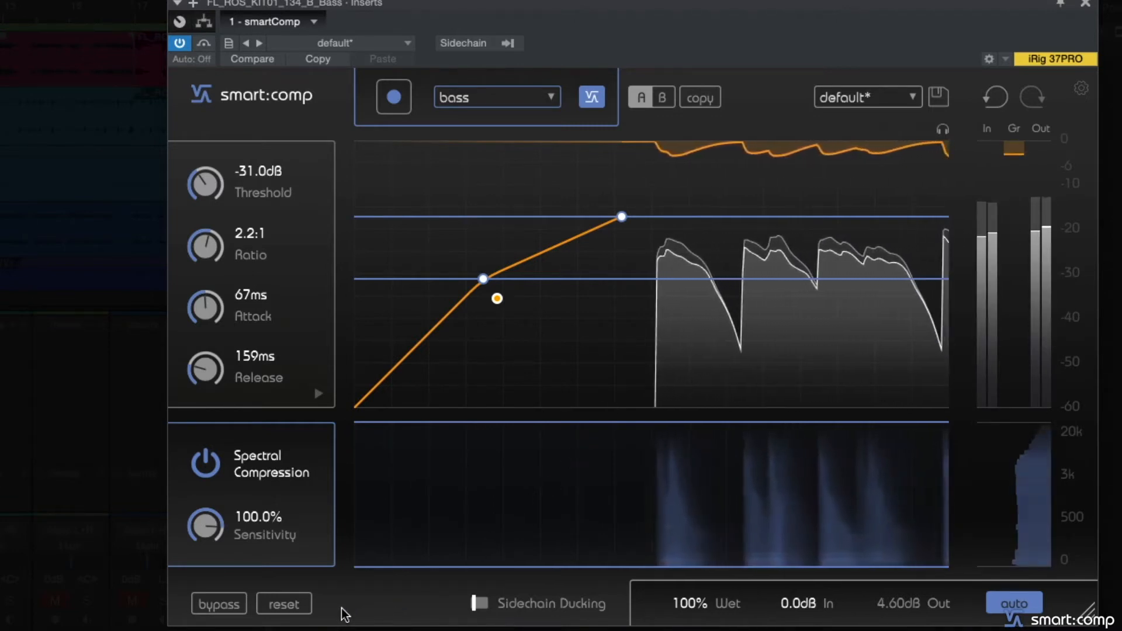
- Compare the bass track with and without compression by bypassing and re-enabling the compressor twice
click(216, 605)
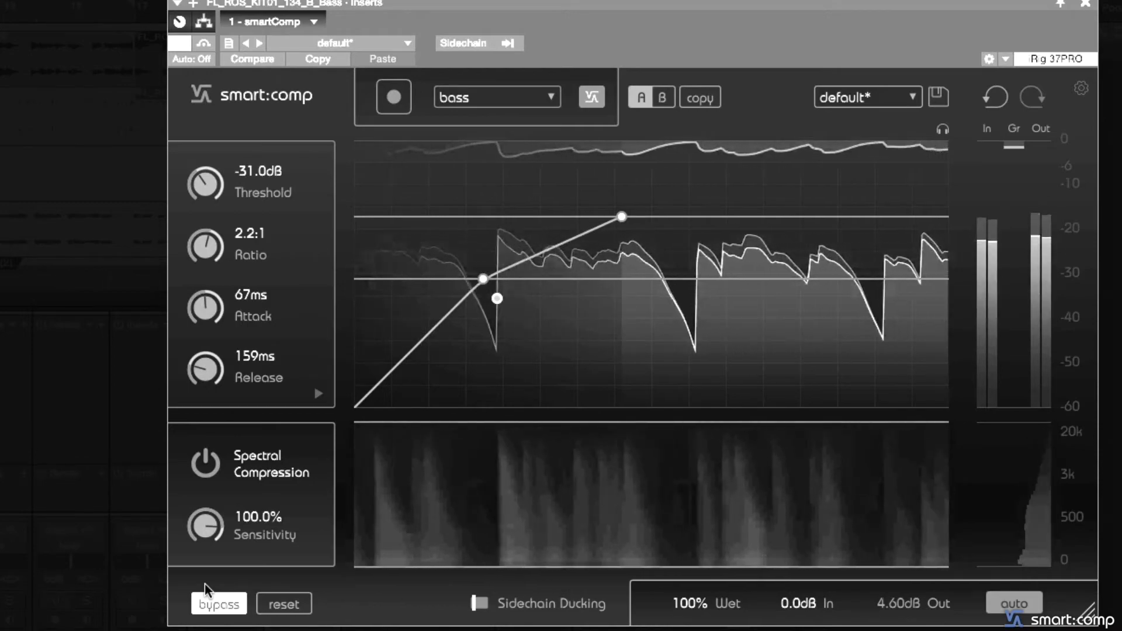
click(203, 597)
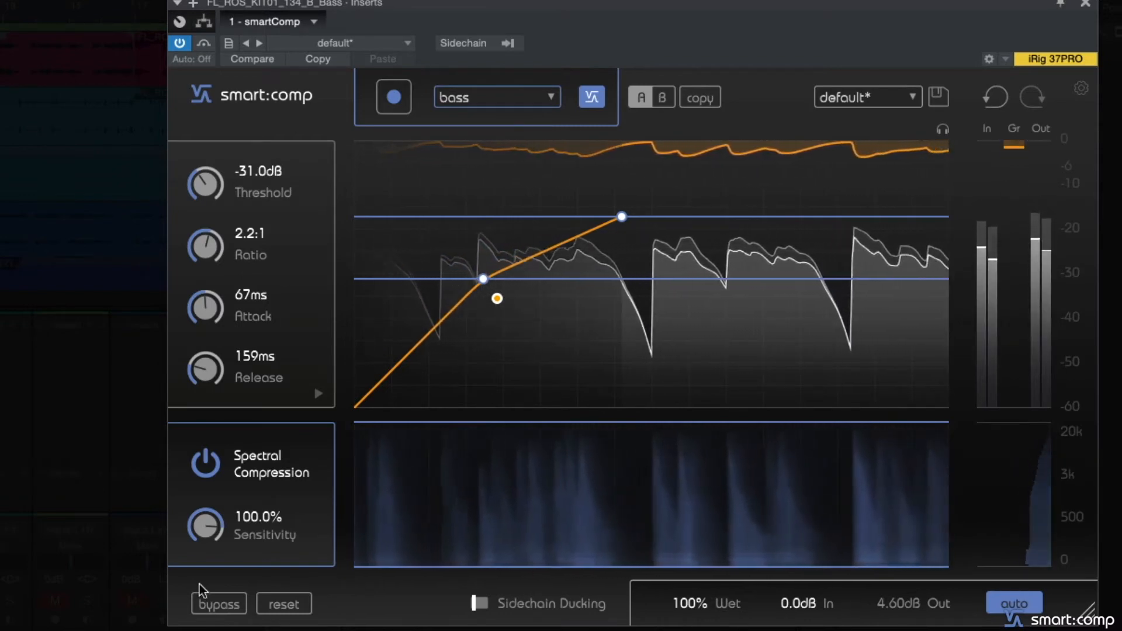
click(198, 590)
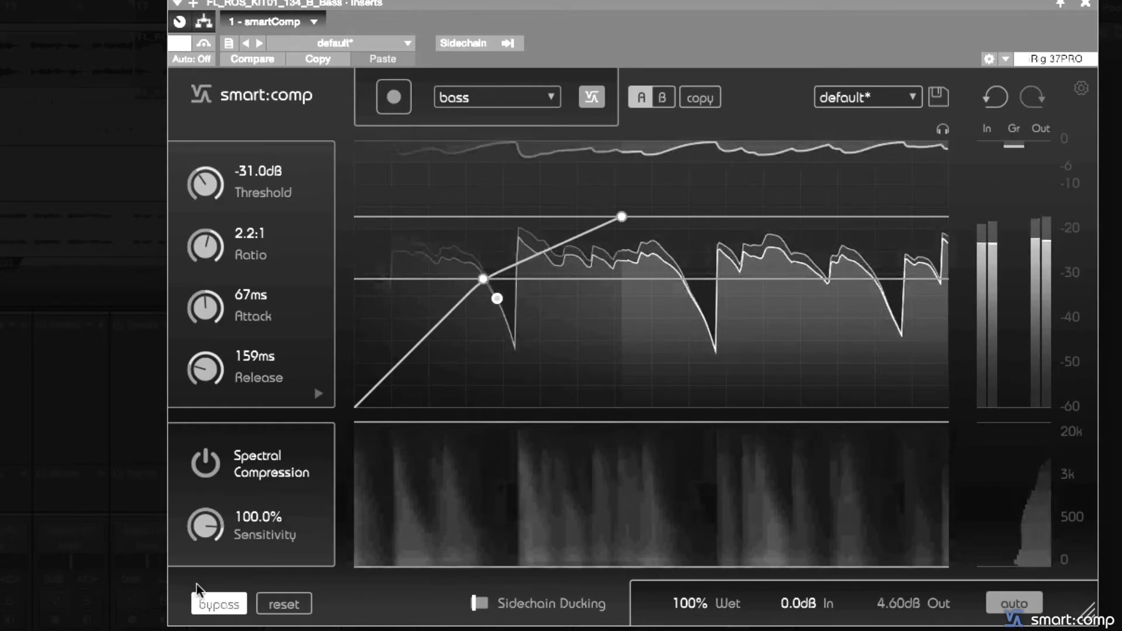
click(218, 603)
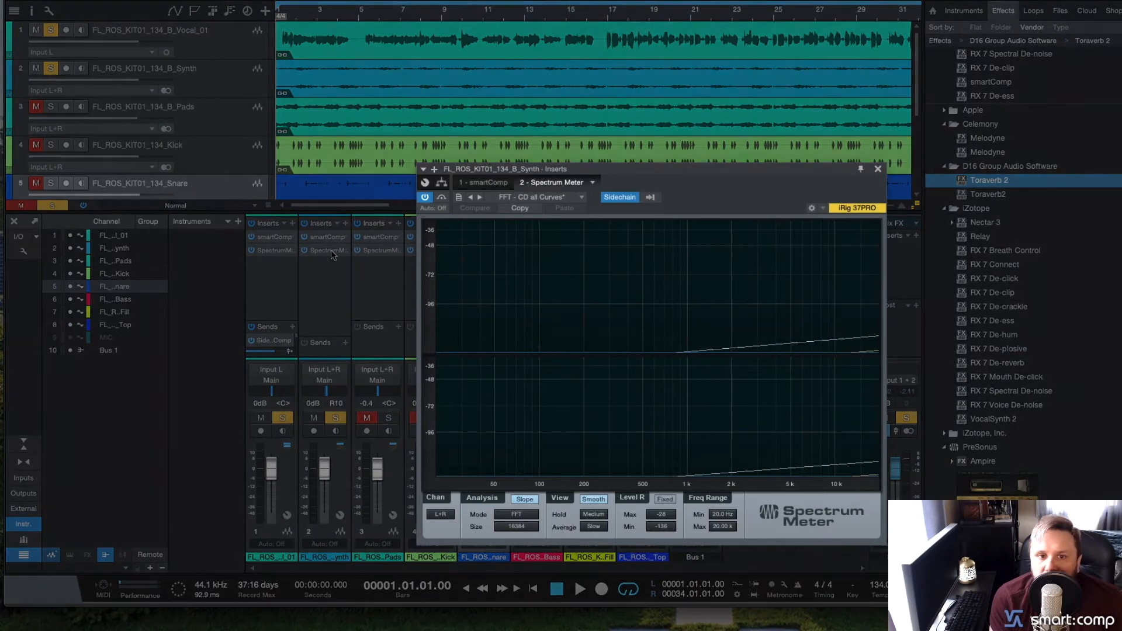
- Enable the external sidechain on the synth track's compressor and turn on Sidechain Ducking during playback
key(space)
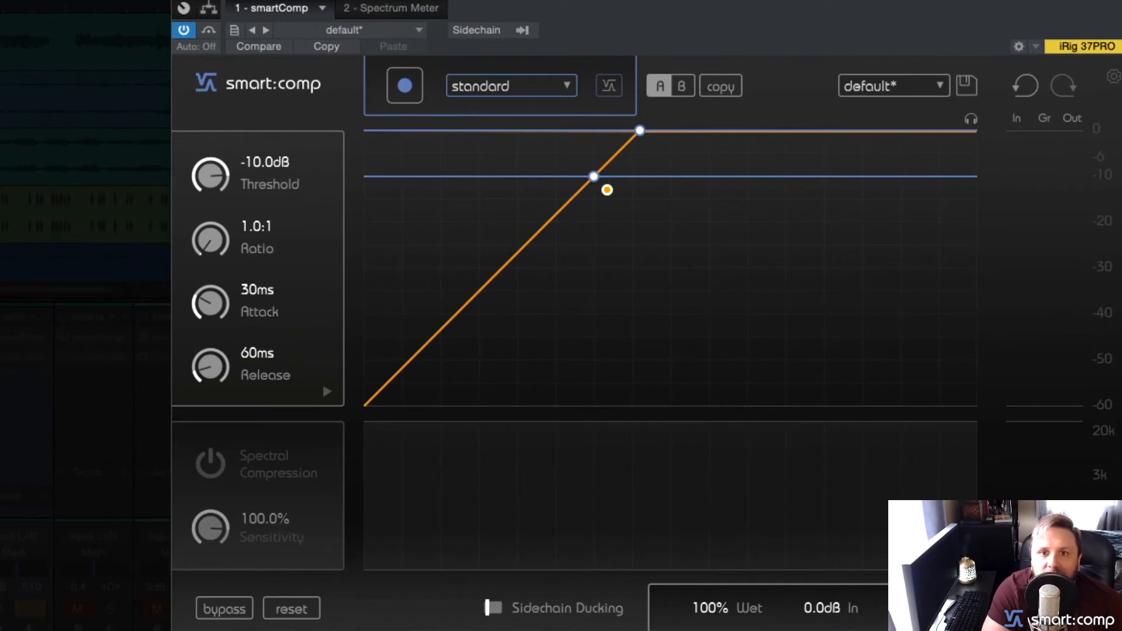
key(space)
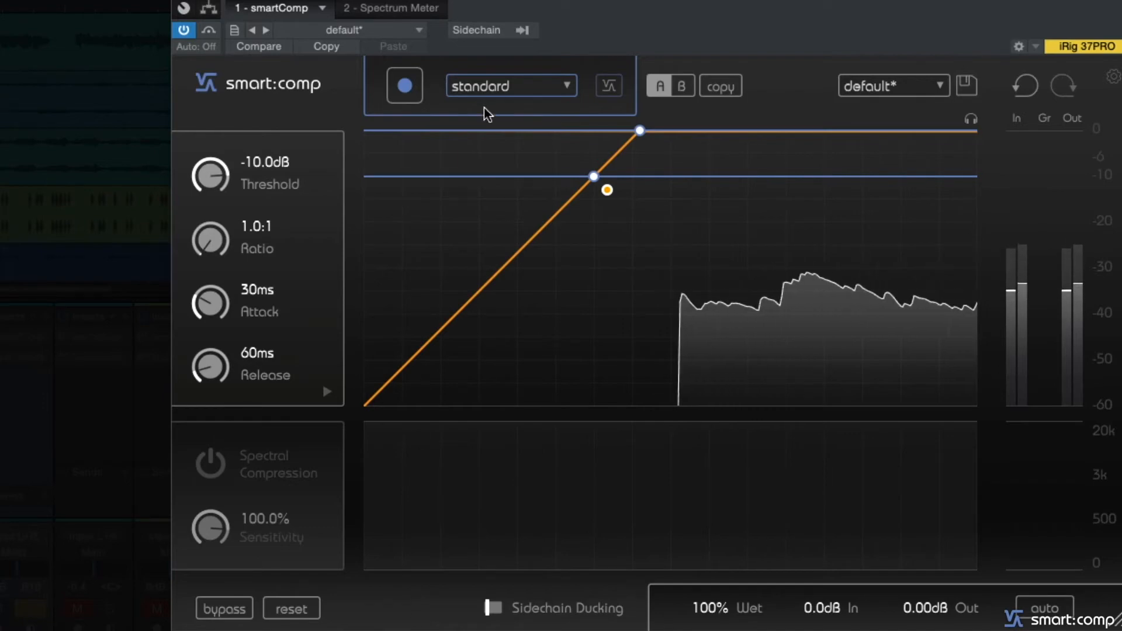
click(520, 35)
click(520, 53)
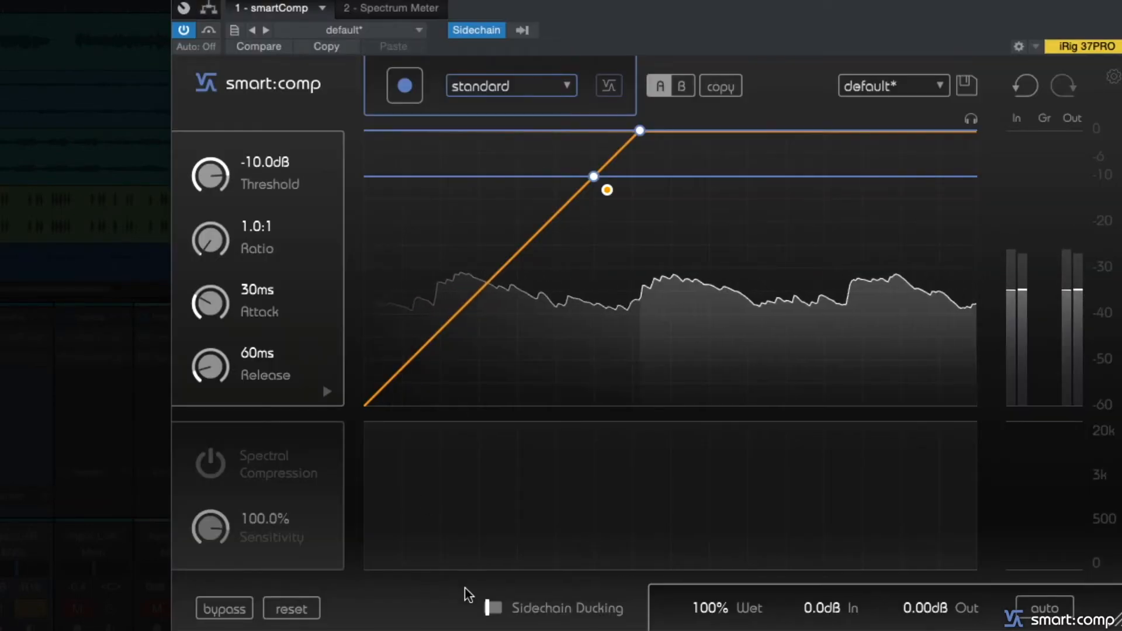
click(493, 607)
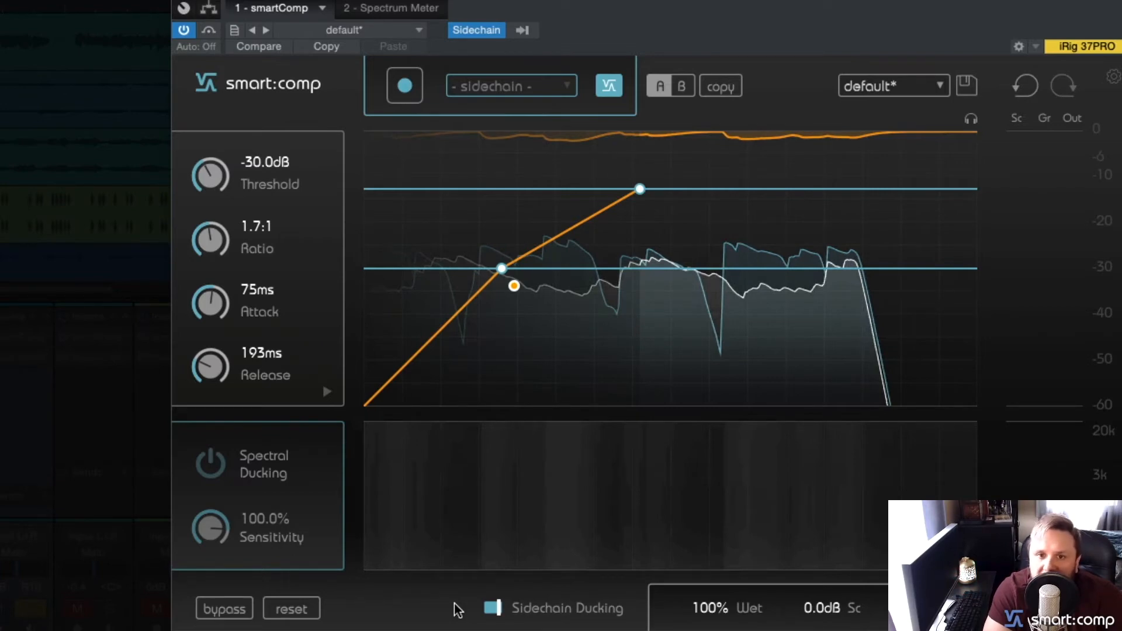
- Play the tracks again and start a new learning pass for the sidechain ducking
key(space)
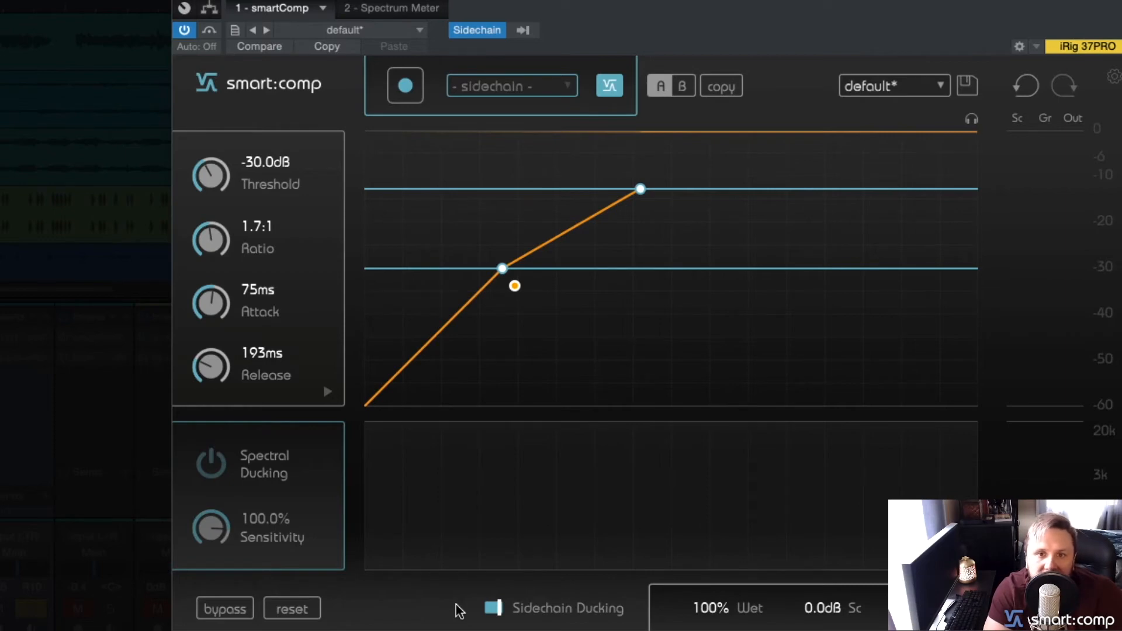
key(space)
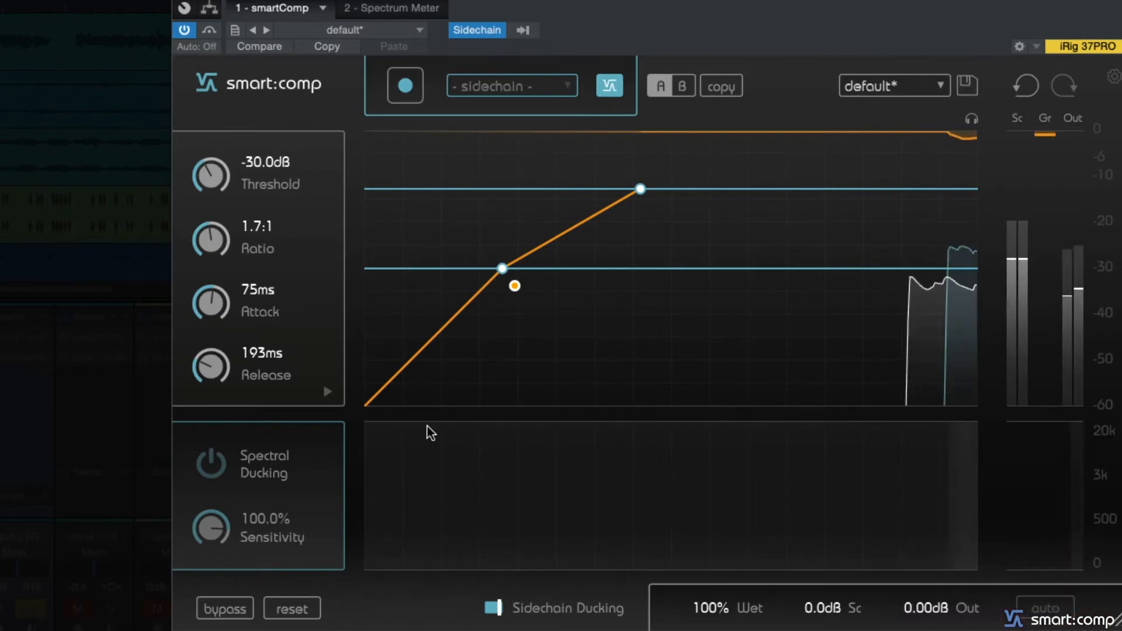
click(407, 97)
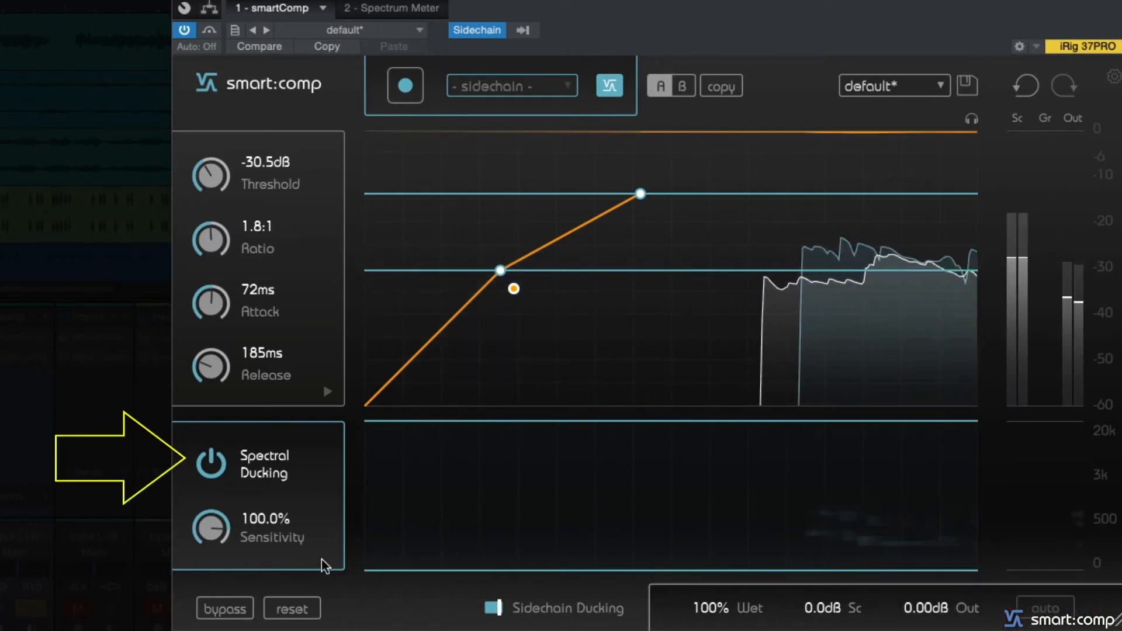
- Compare the ducked synth with and without Spectral Ducking by repeatedly switching it off and on during playback
click(211, 462)
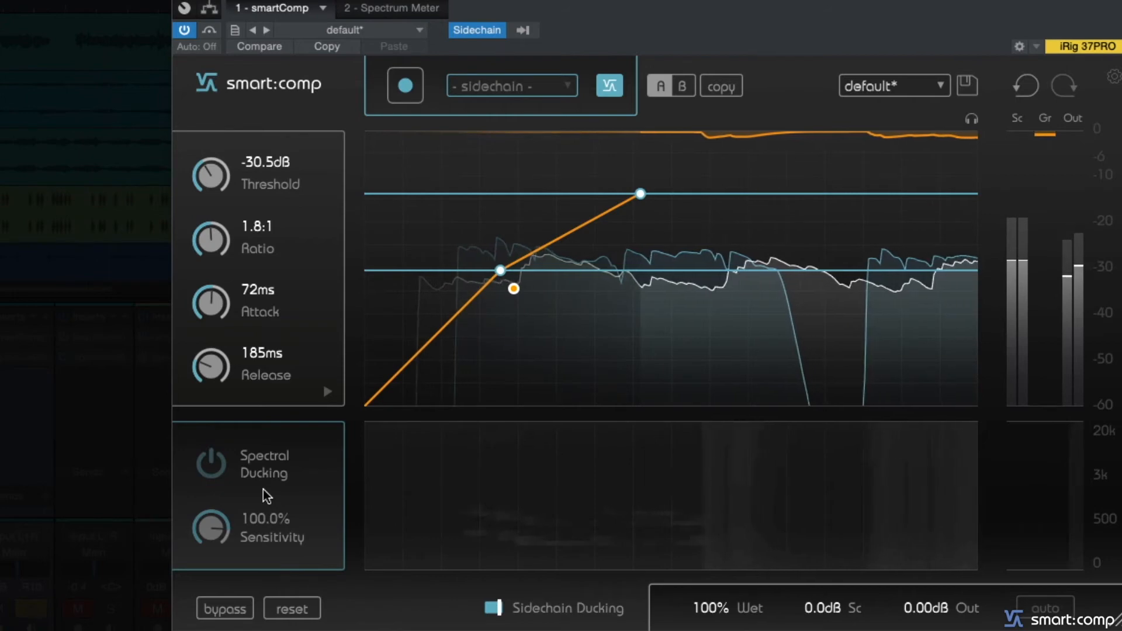
click(211, 465)
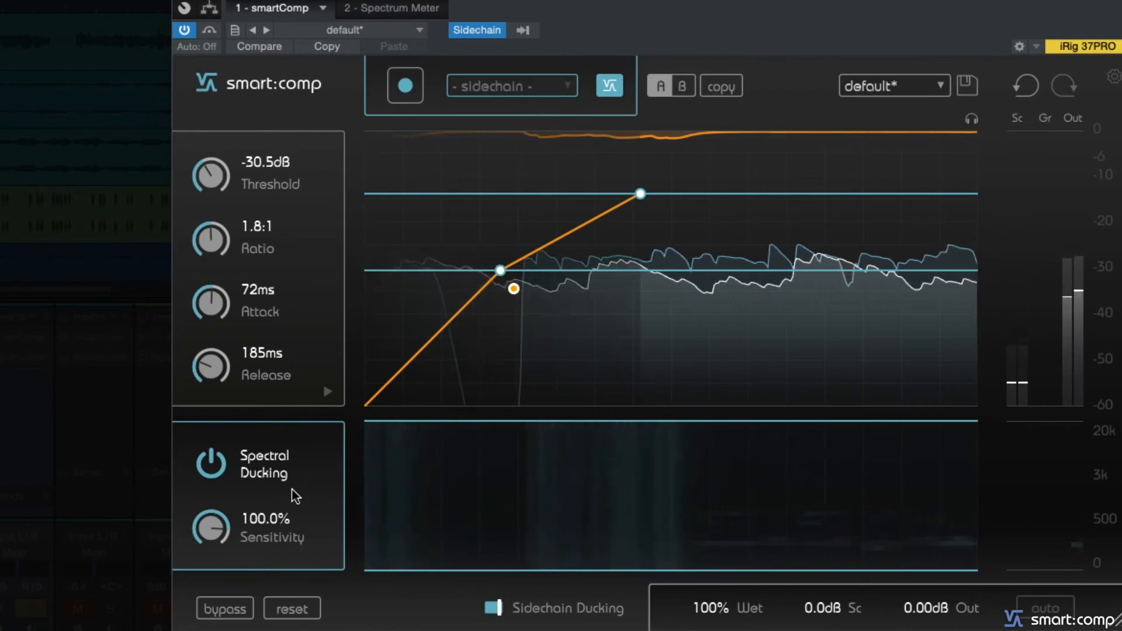
click(220, 465)
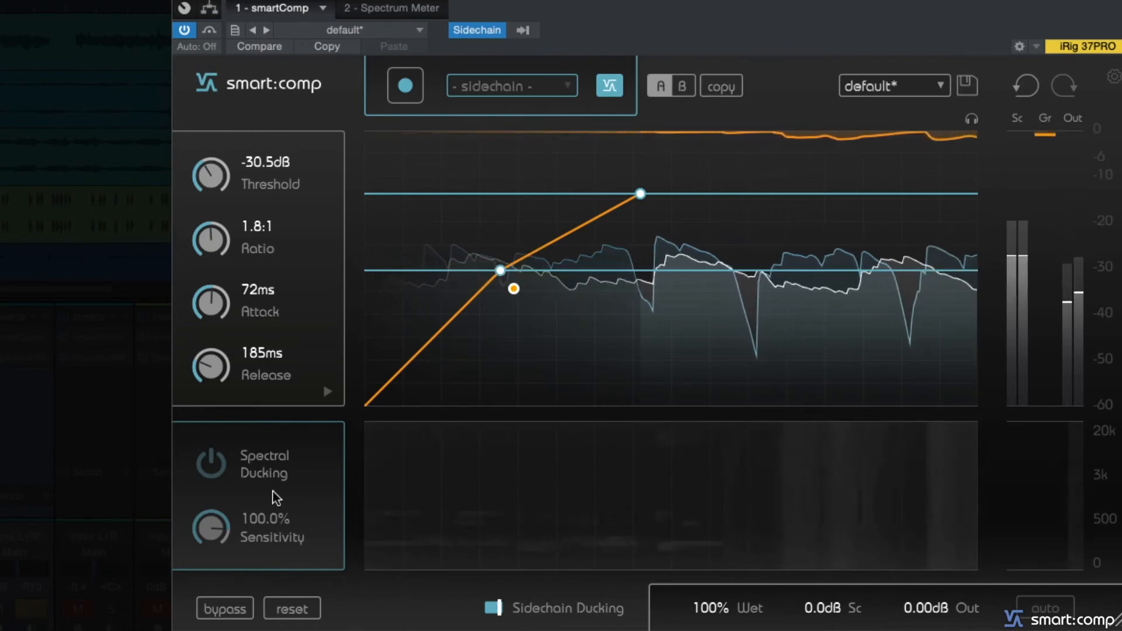
click(216, 466)
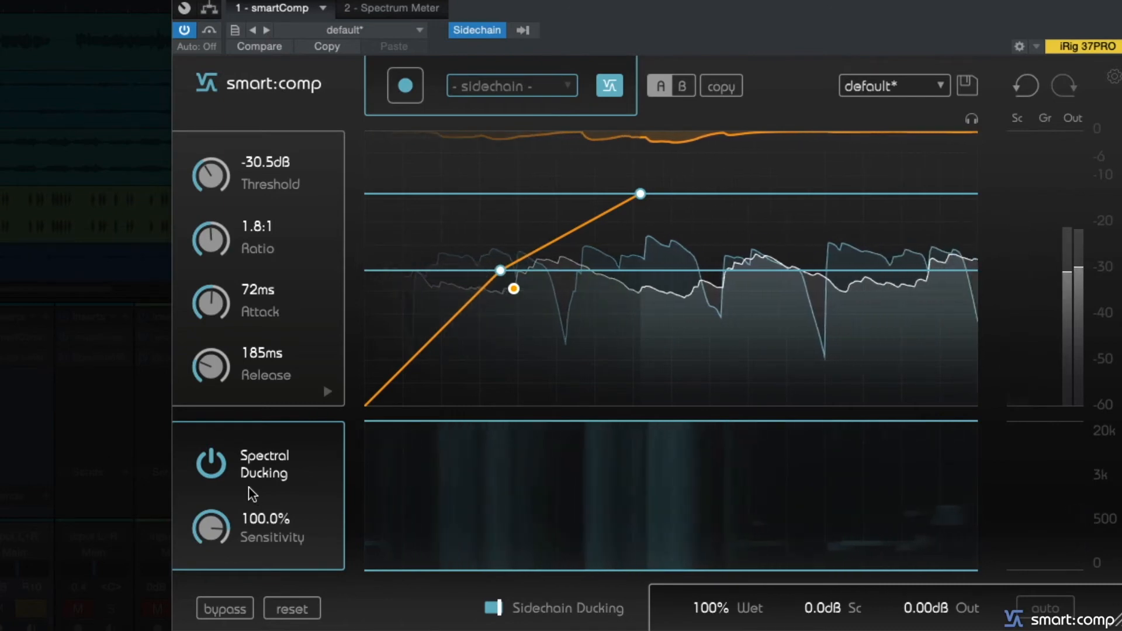
click(253, 497)
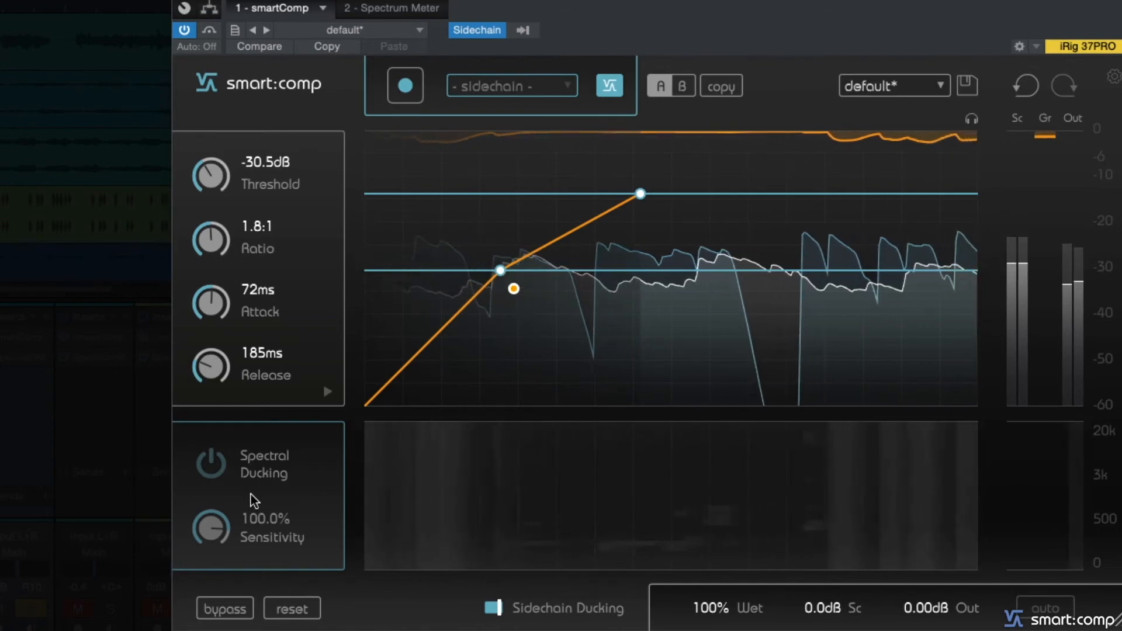
- Toggle Spectral Ducking once more on the ducked synth to finish the comparison
click(222, 471)
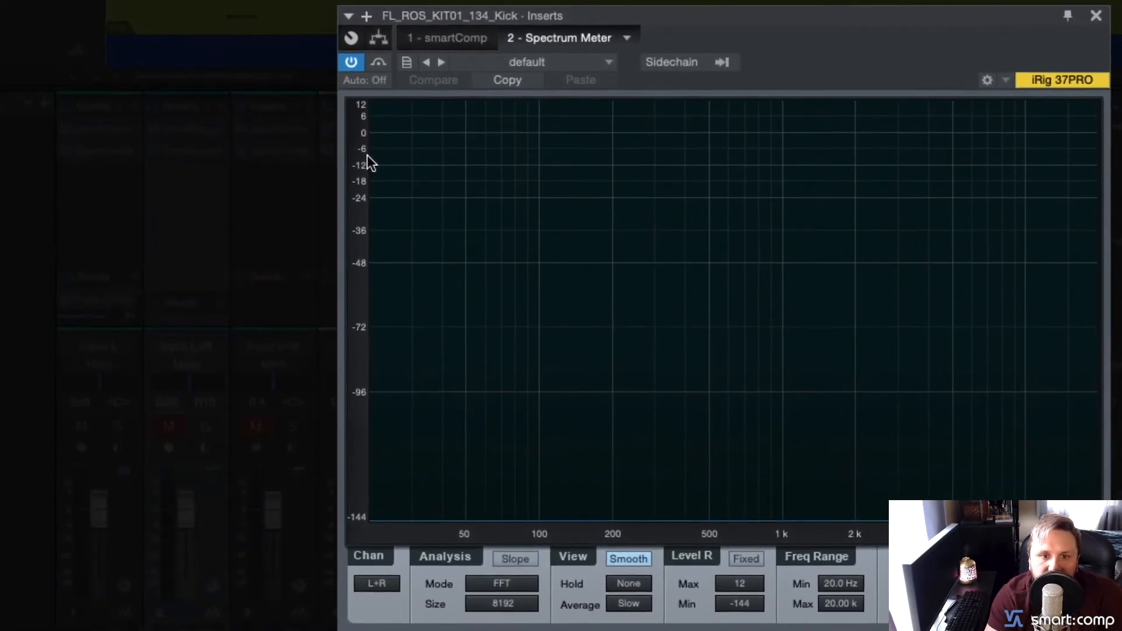
- Start playback and enable the external sidechain on the kick track's Spectrum Meter, with the bass on track 6 as the source
key(space)
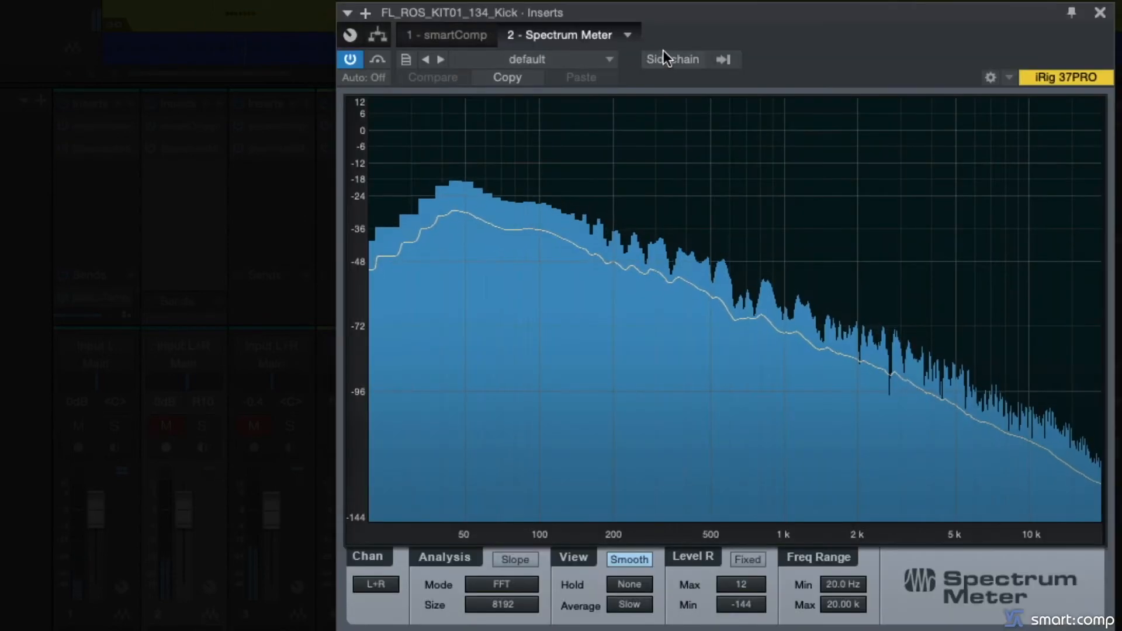
click(672, 59)
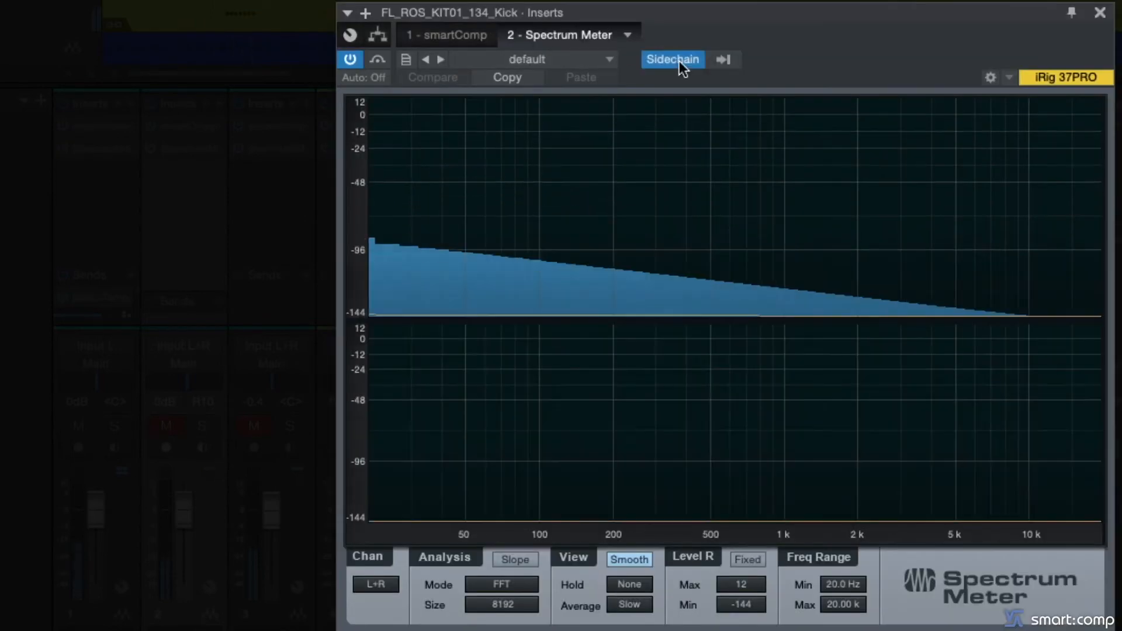
click(722, 59)
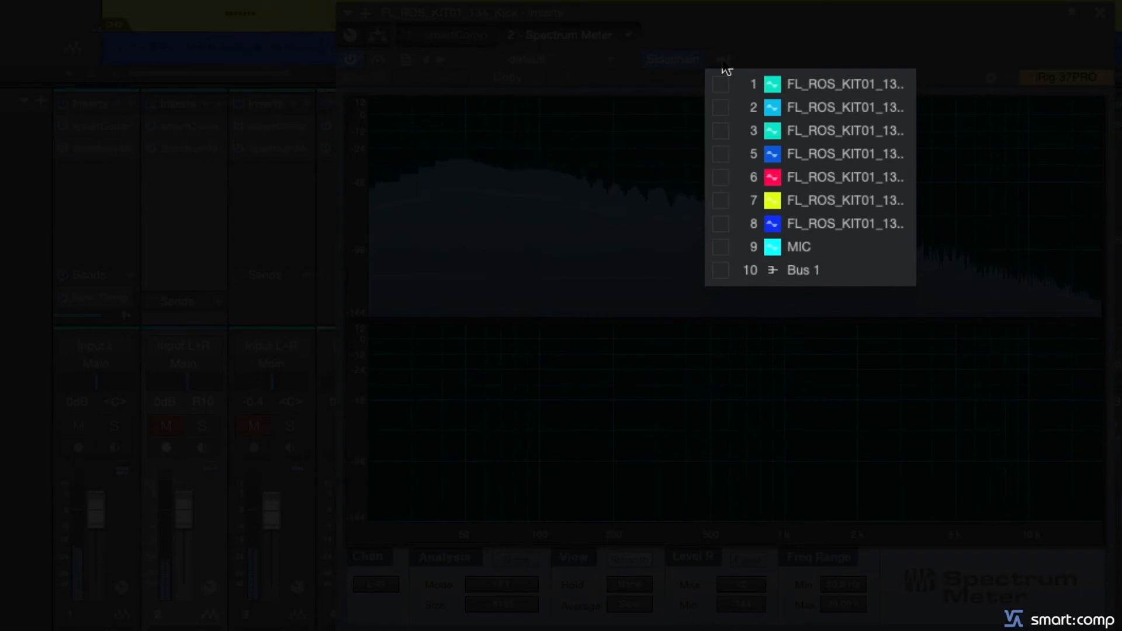
click(720, 177)
click(817, 33)
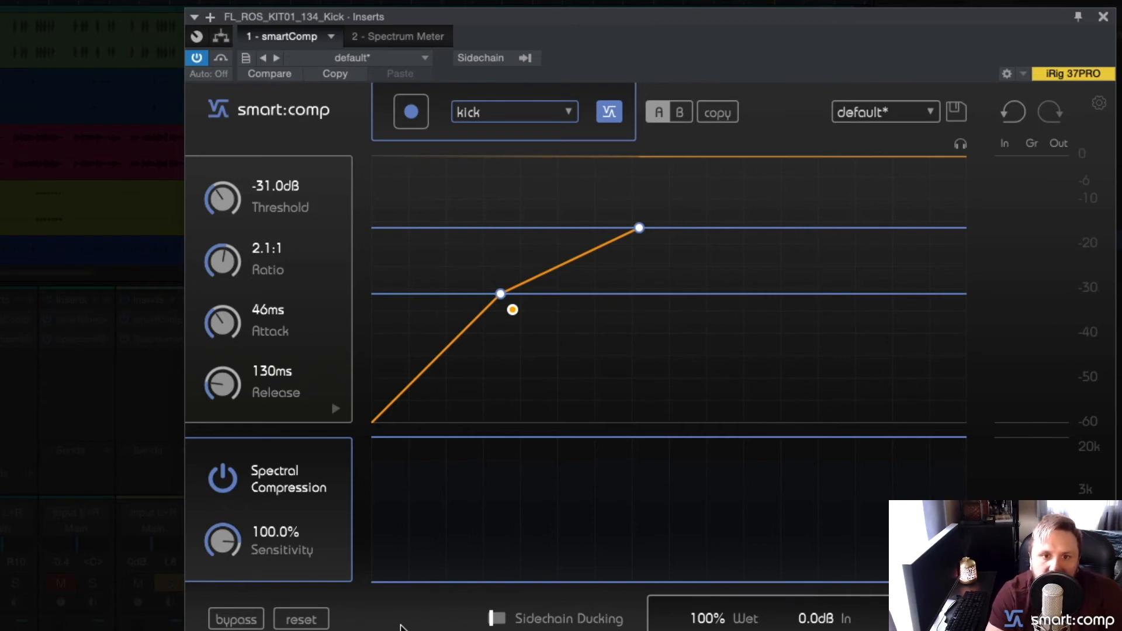
- Feed the kick's smartComp sidechain from the bass on track 6 during playback and turn on Sidechain Ducking
key(space)
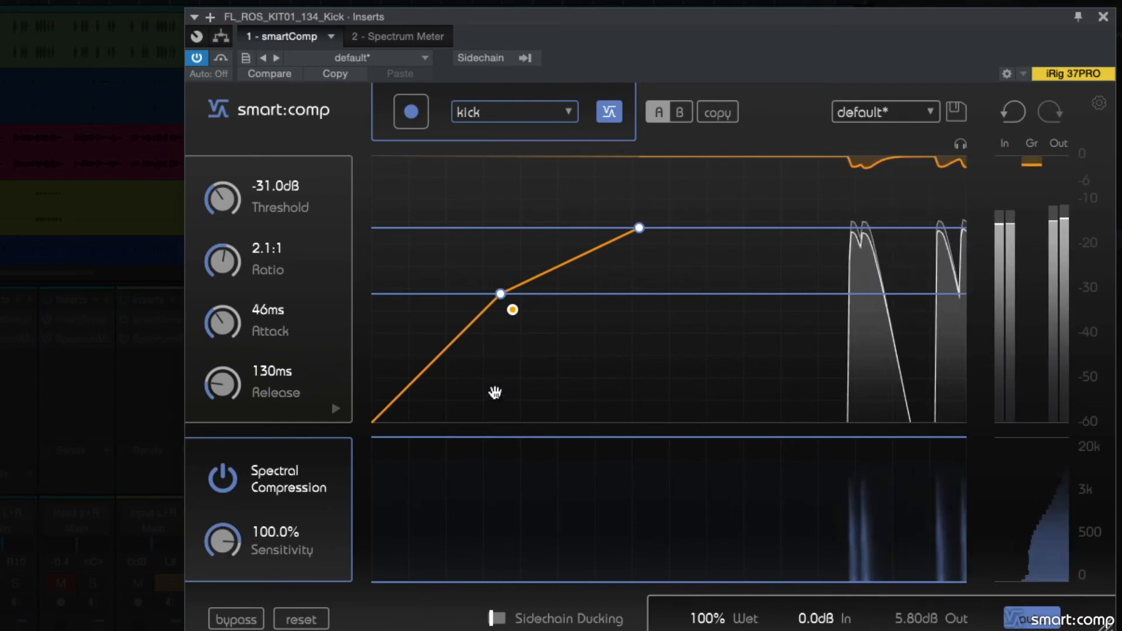
click(493, 61)
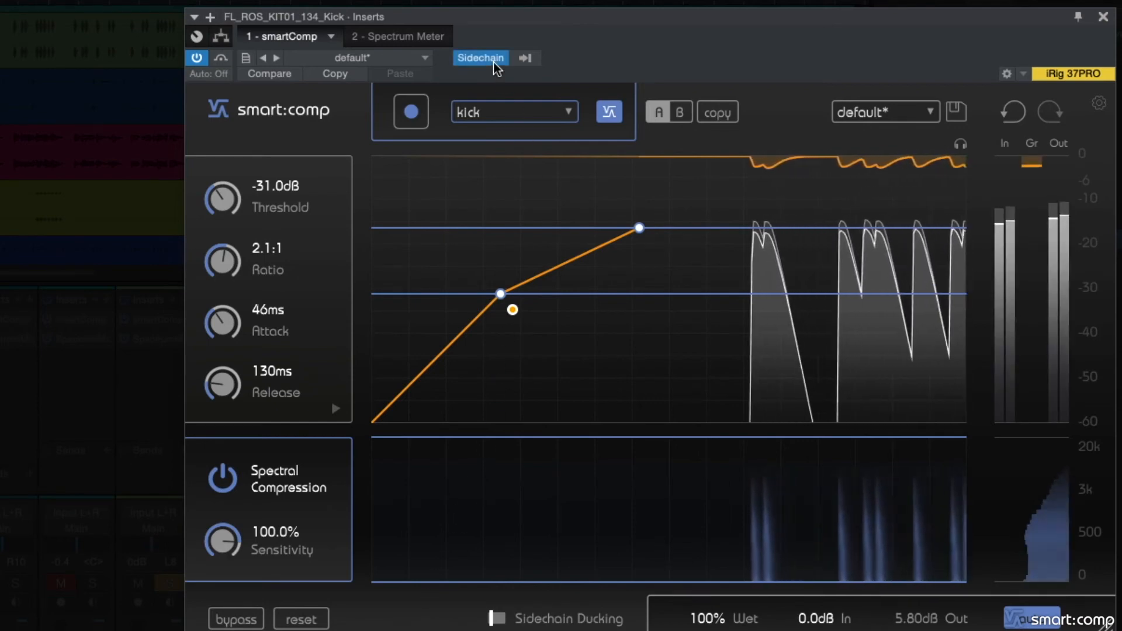
click(525, 59)
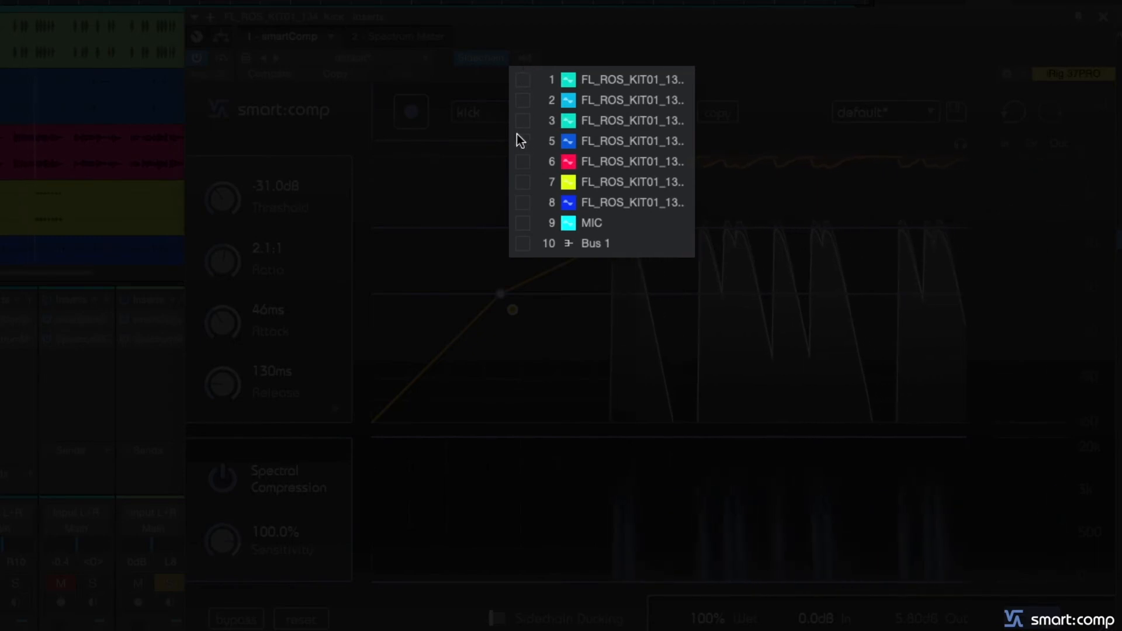
click(523, 163)
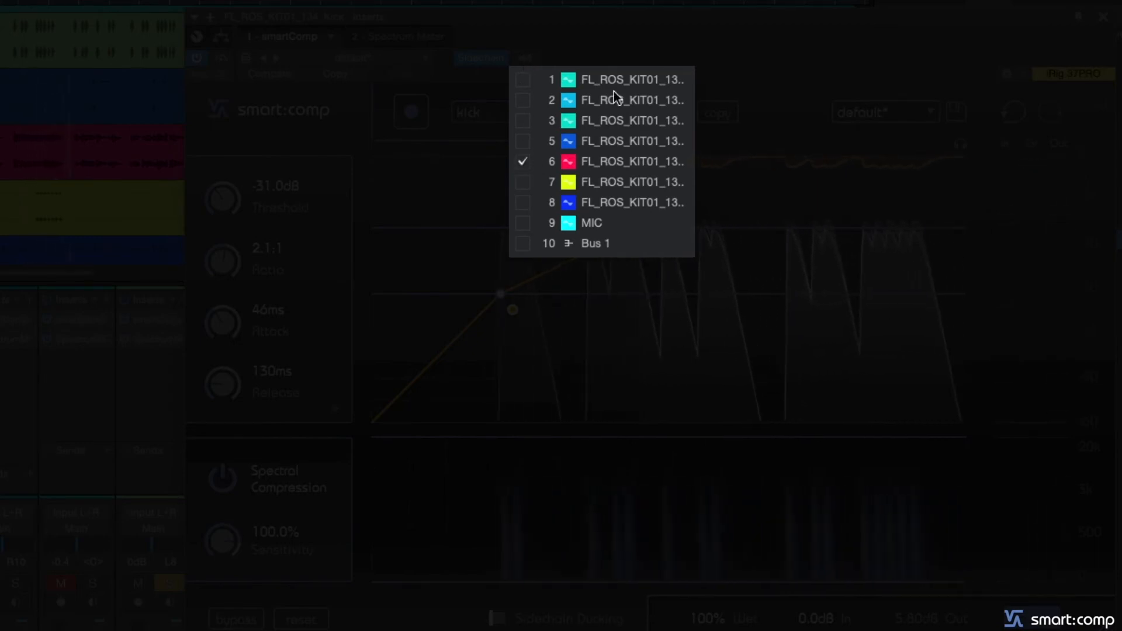
click(701, 41)
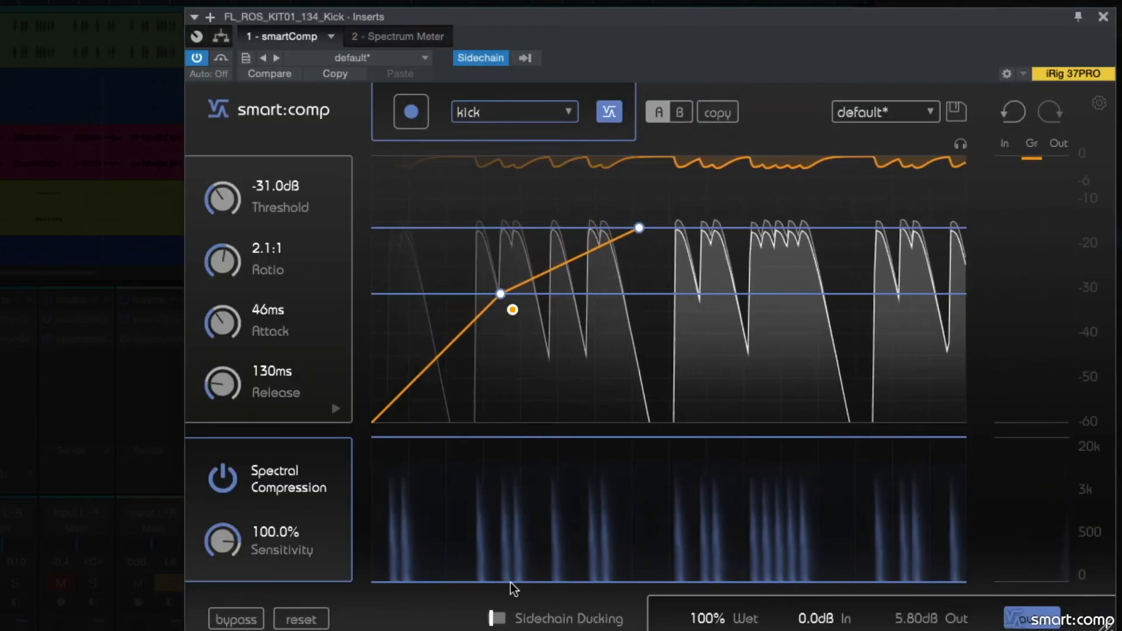
click(498, 619)
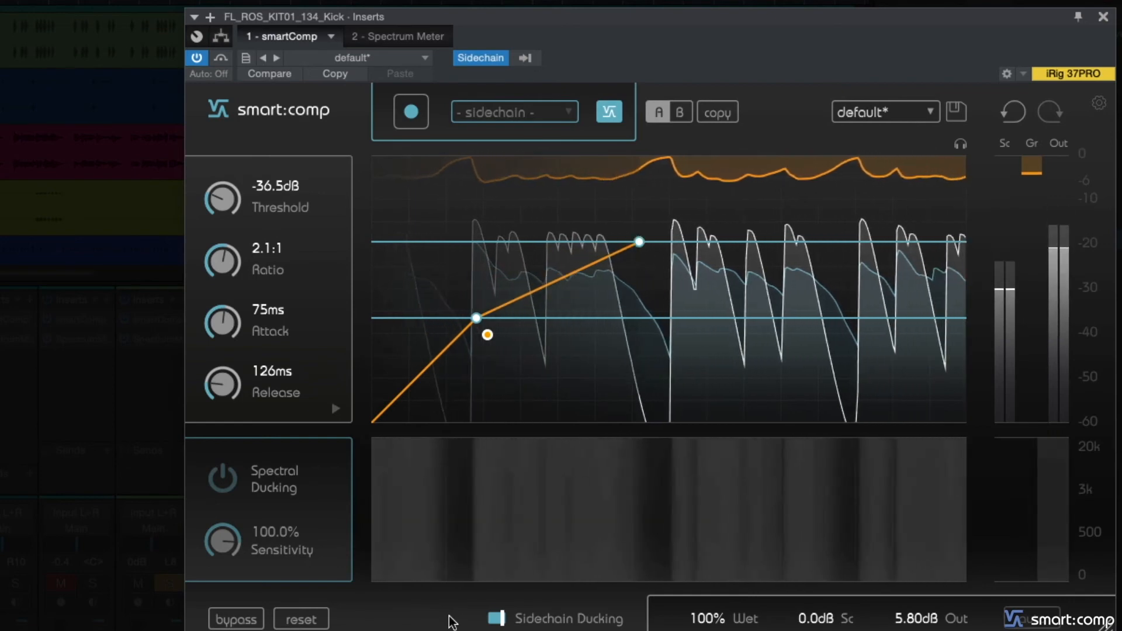
key(space)
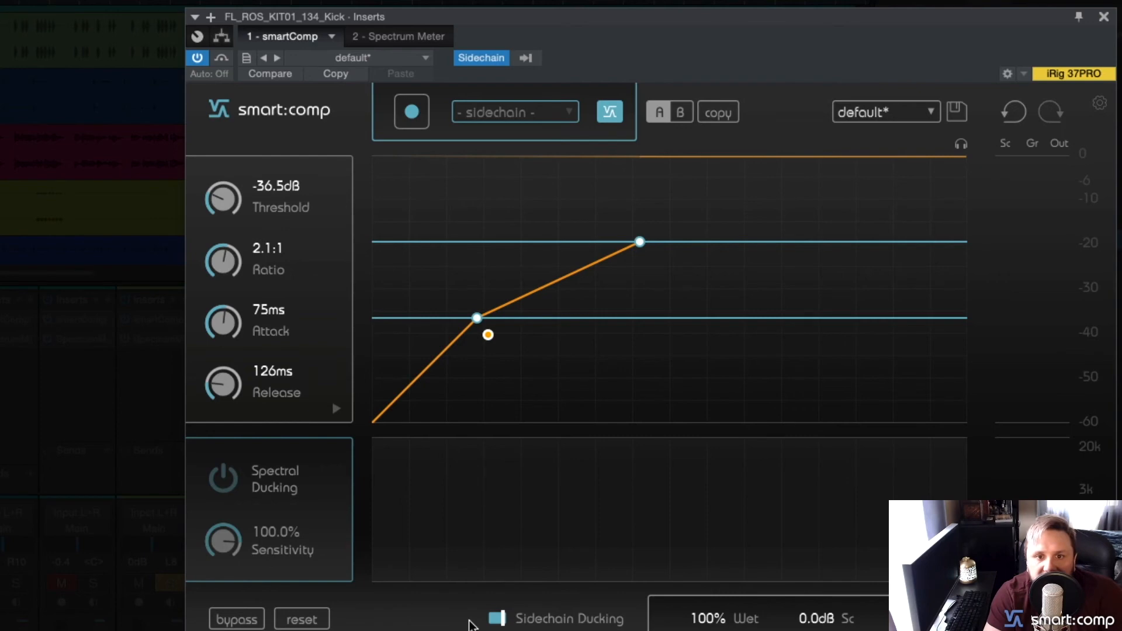
- Run a new learning pass for the kick's sidechain ducking during playback and compare it with Spectral Ducking off and on
key(space)
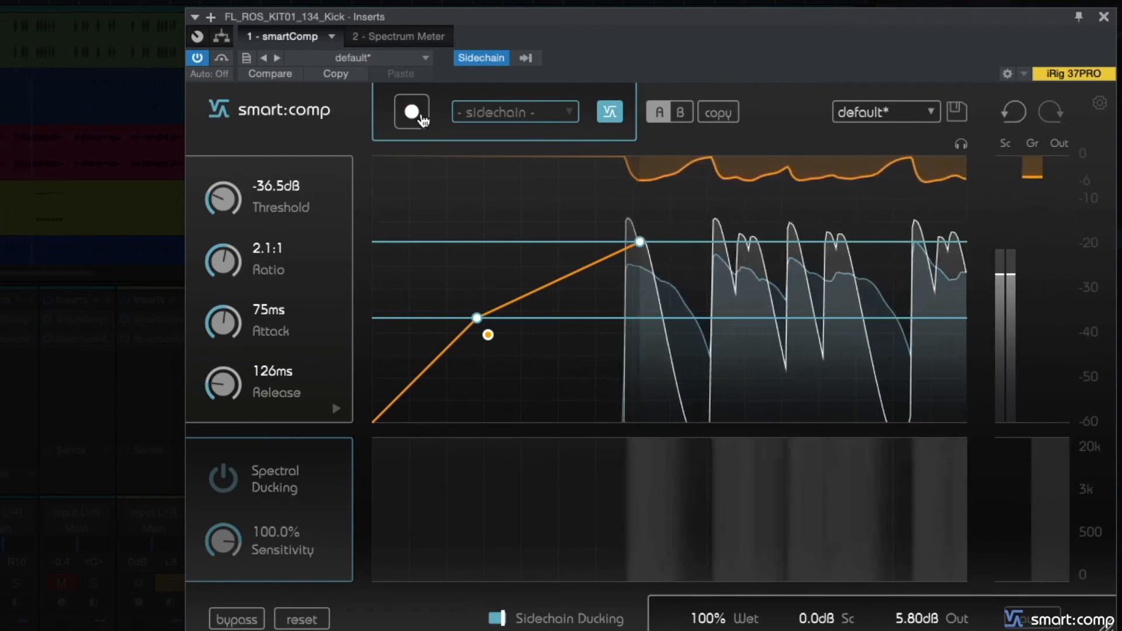
click(412, 113)
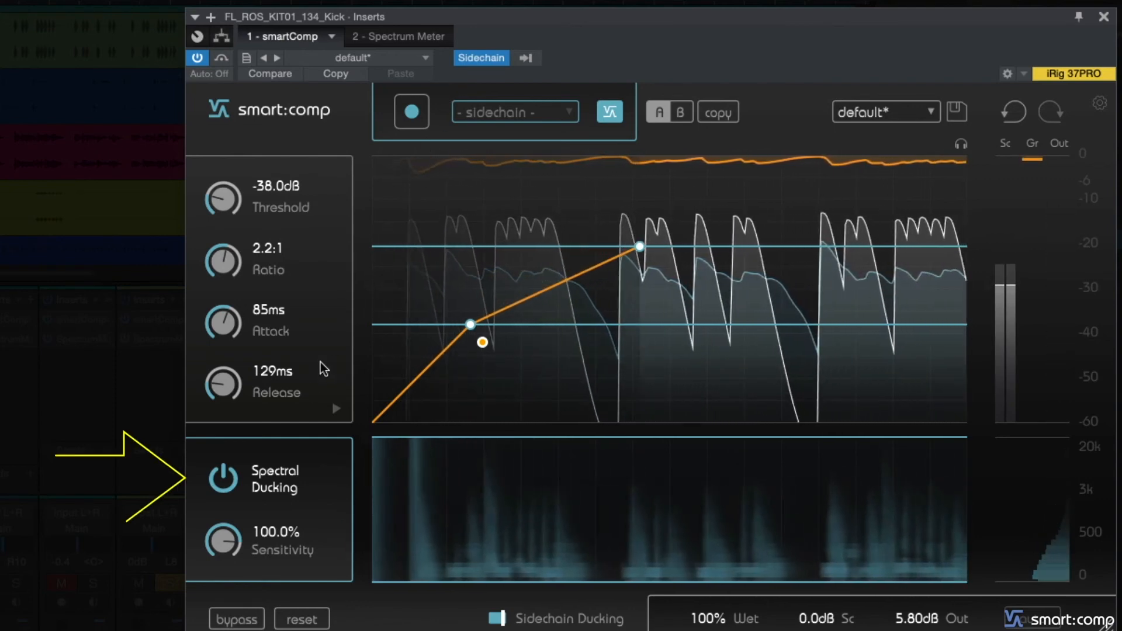
click(222, 488)
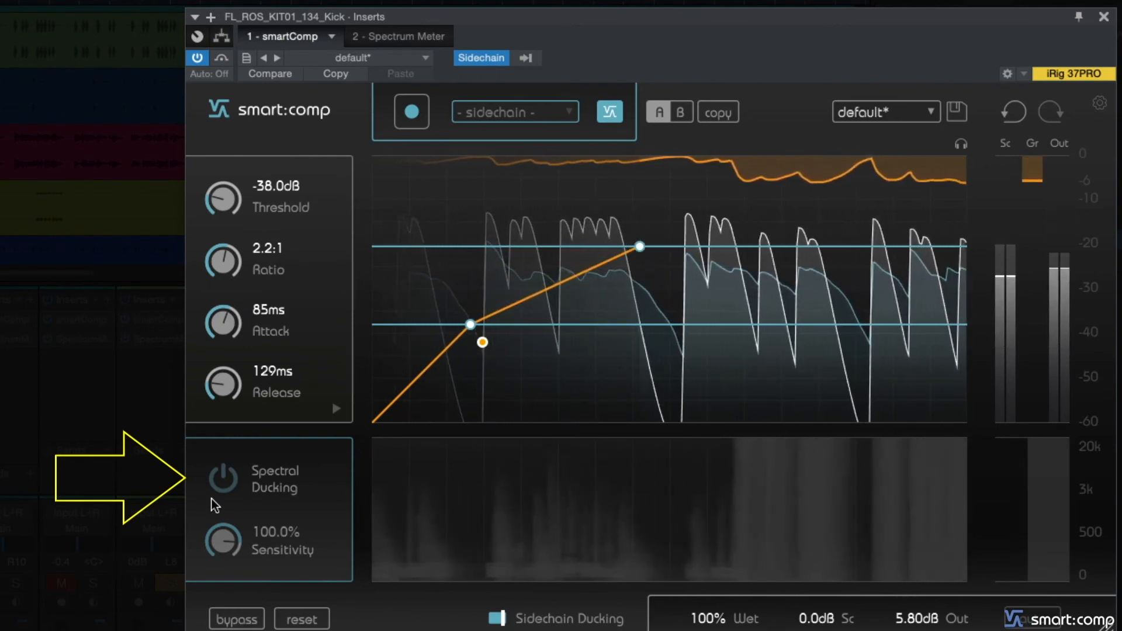
click(222, 479)
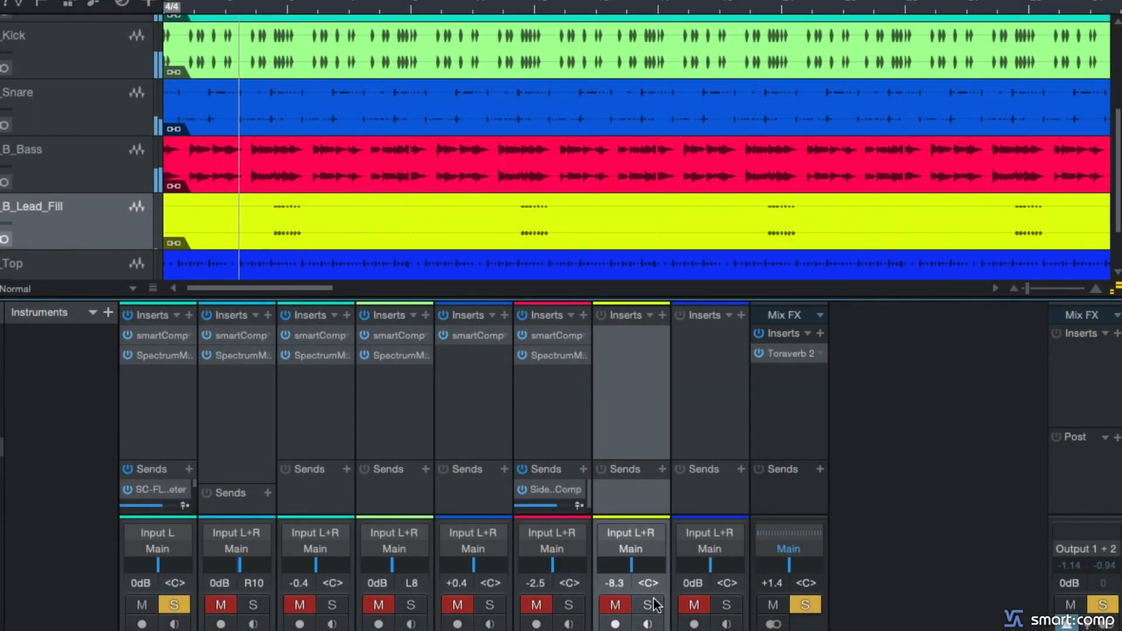
- Bring the muted tracks into the playing mix by soloing the lead fill, bass, kick, third and second channels, snare and top in turn
click(647, 605)
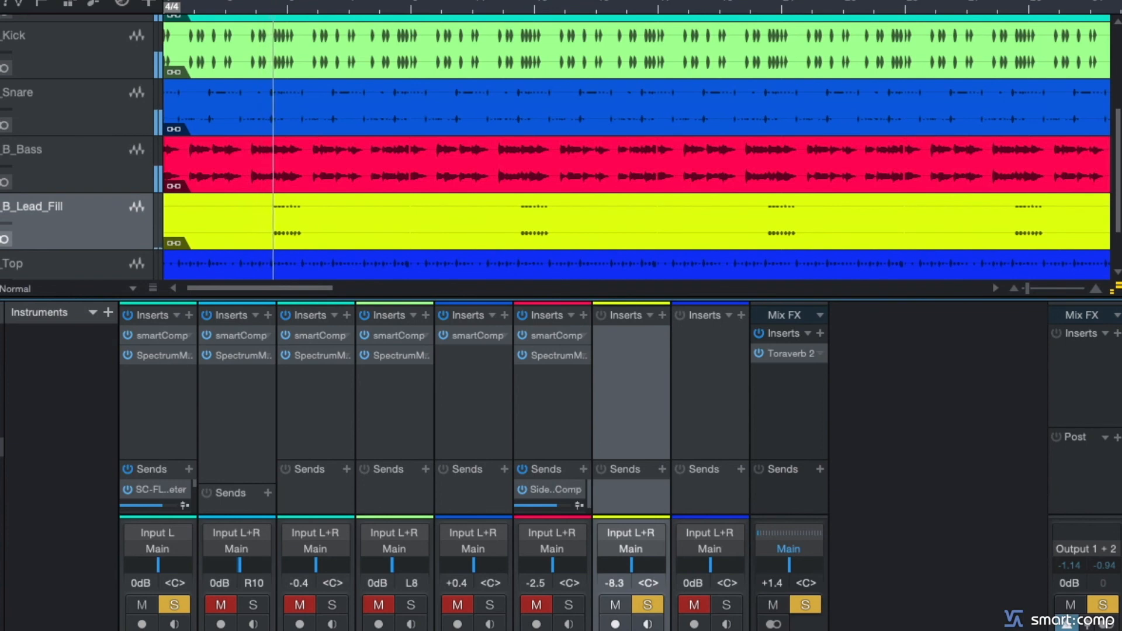
click(569, 605)
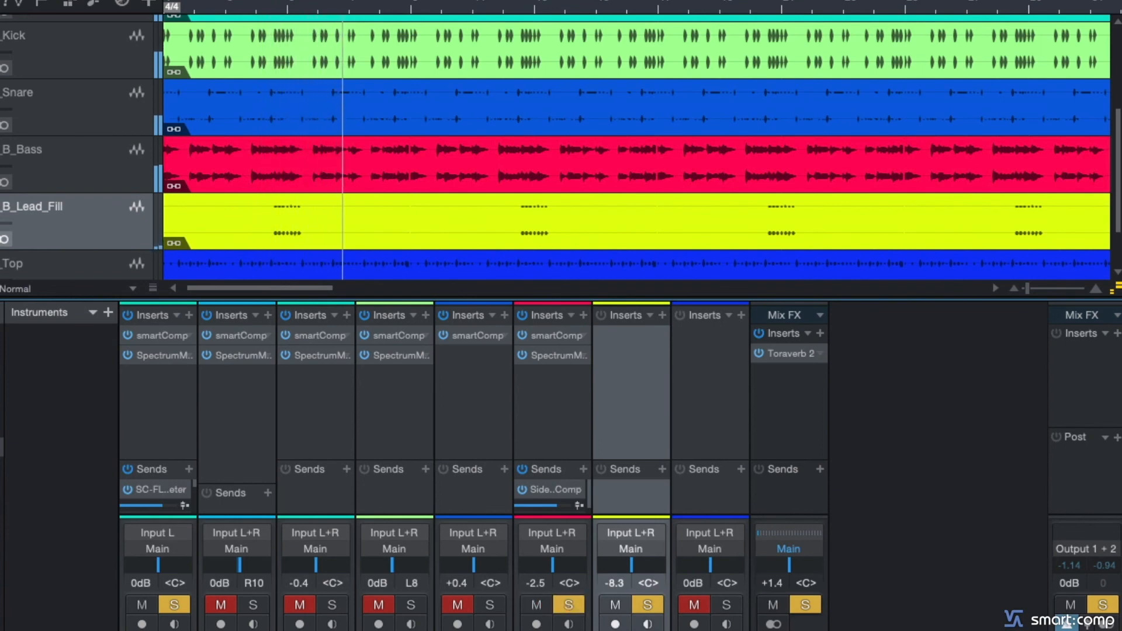
click(411, 605)
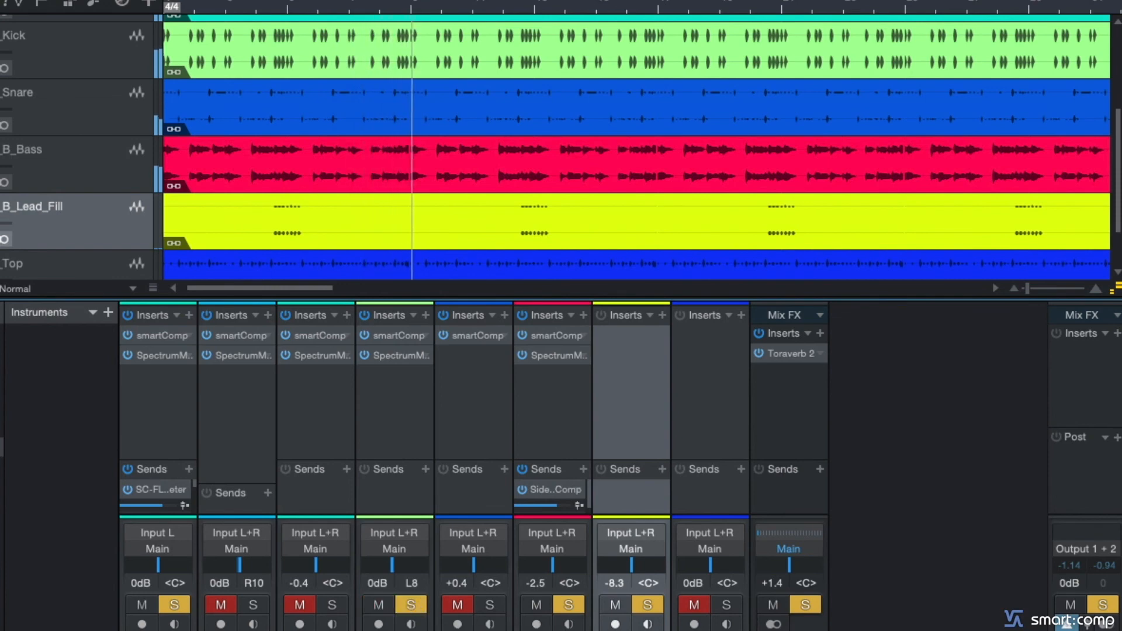
click(333, 606)
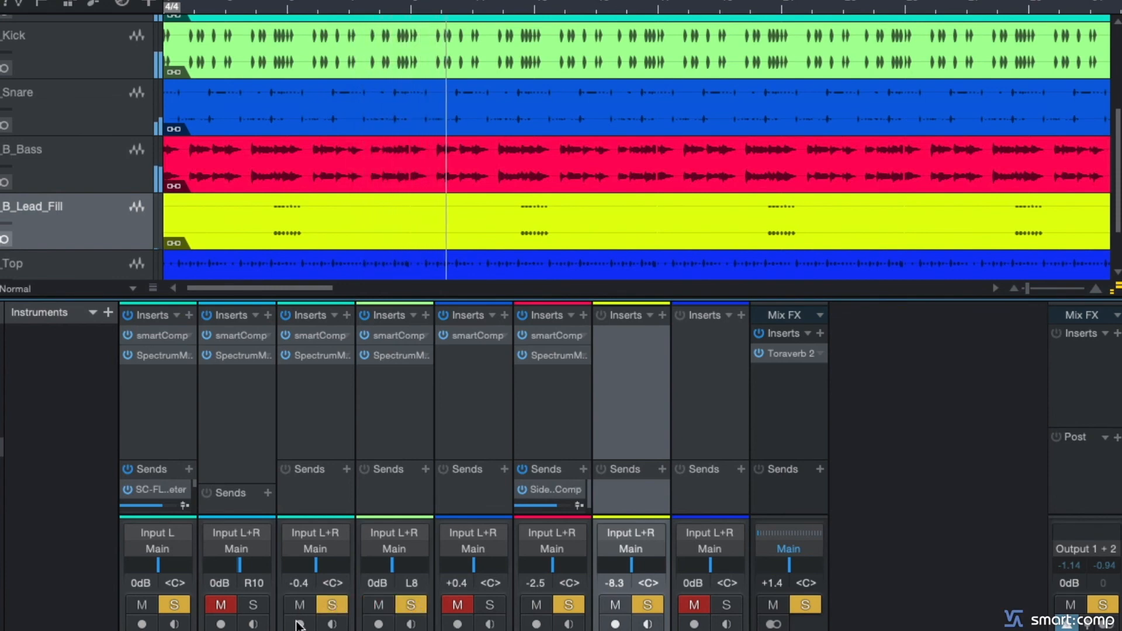
click(254, 605)
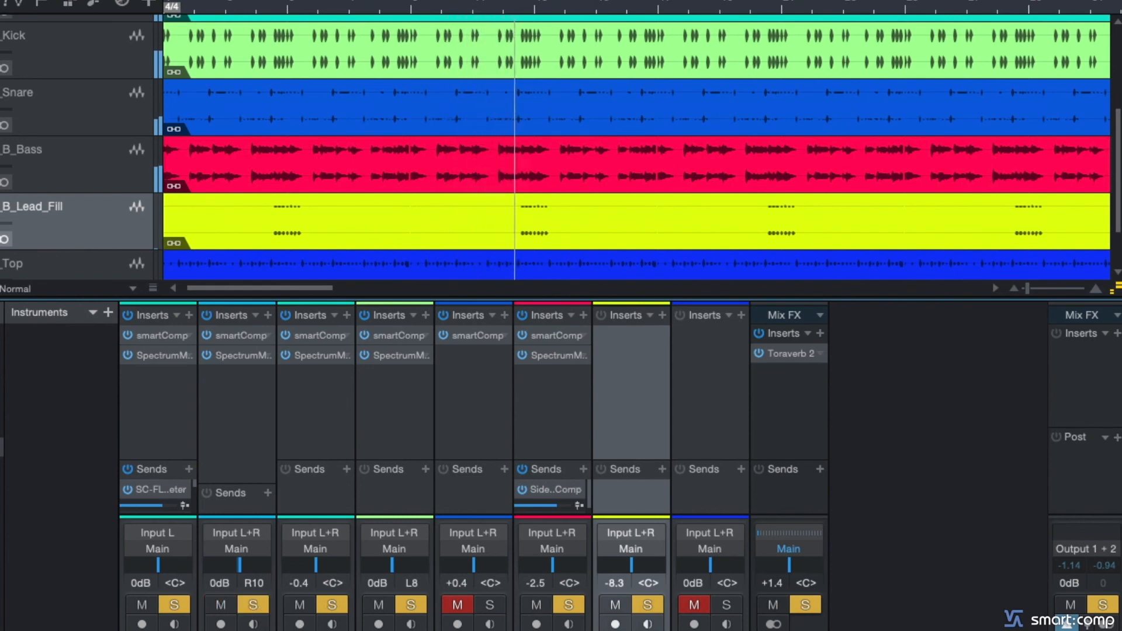
click(491, 605)
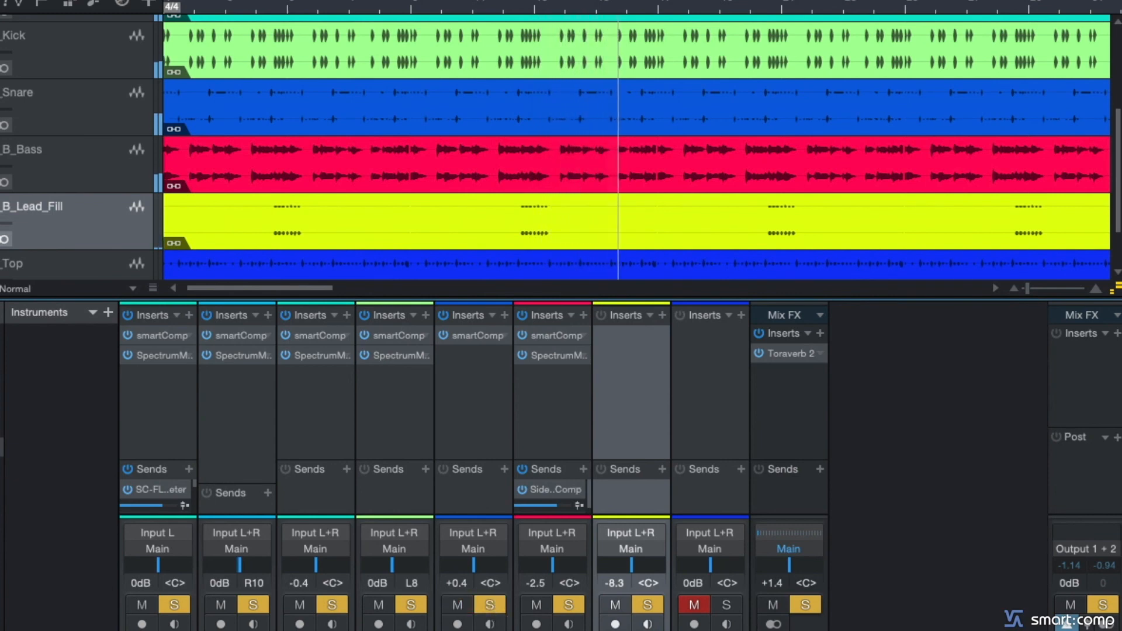
click(727, 605)
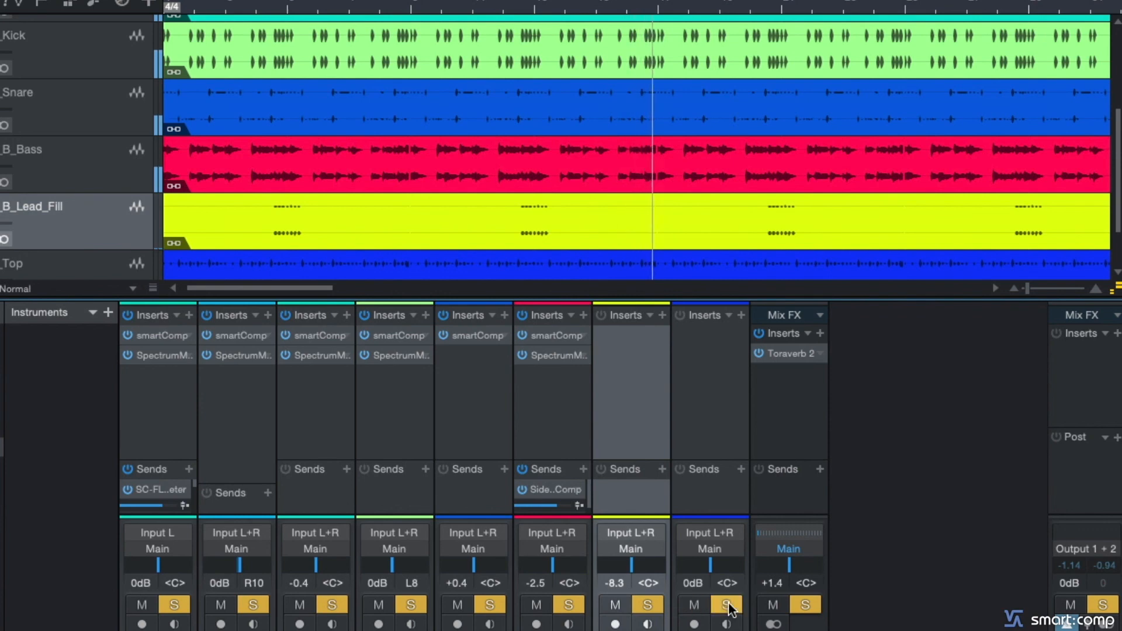